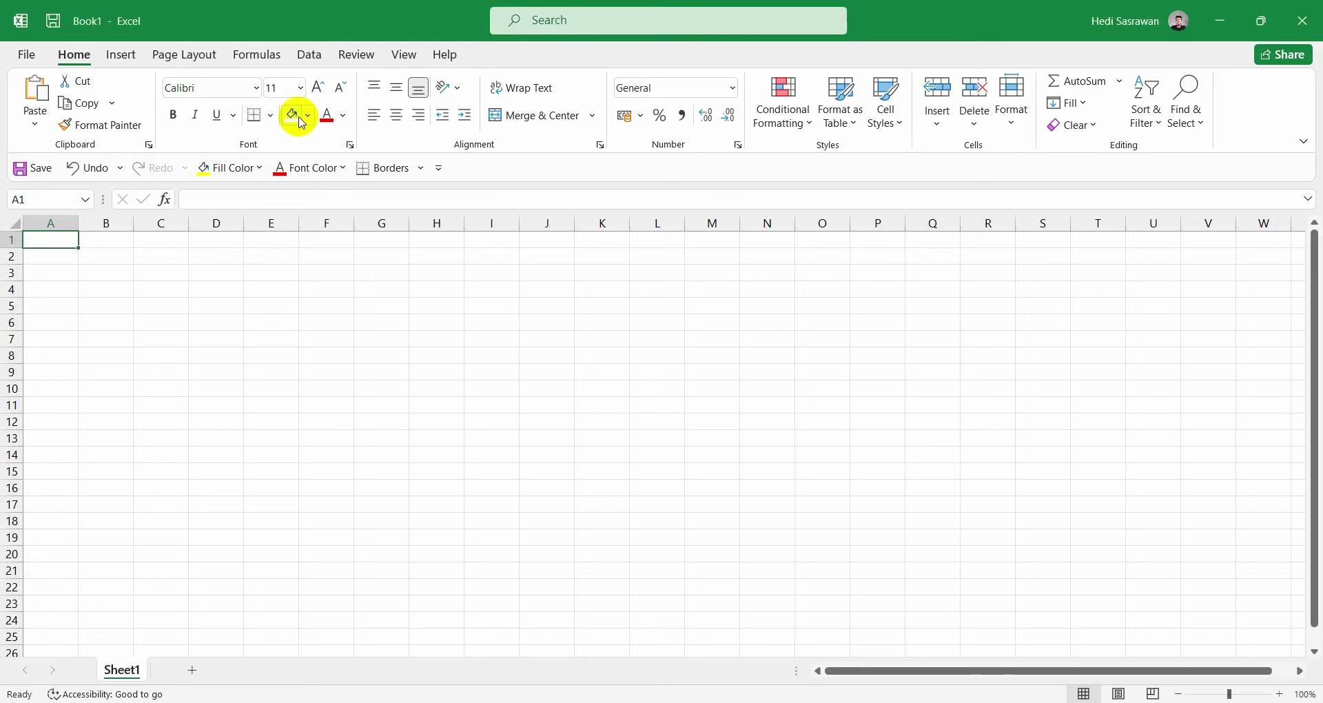
# Enter ARNA and UNVR in A2:A3 with the year 2020 beside each in B2:B3
pyautogui.press('Down')
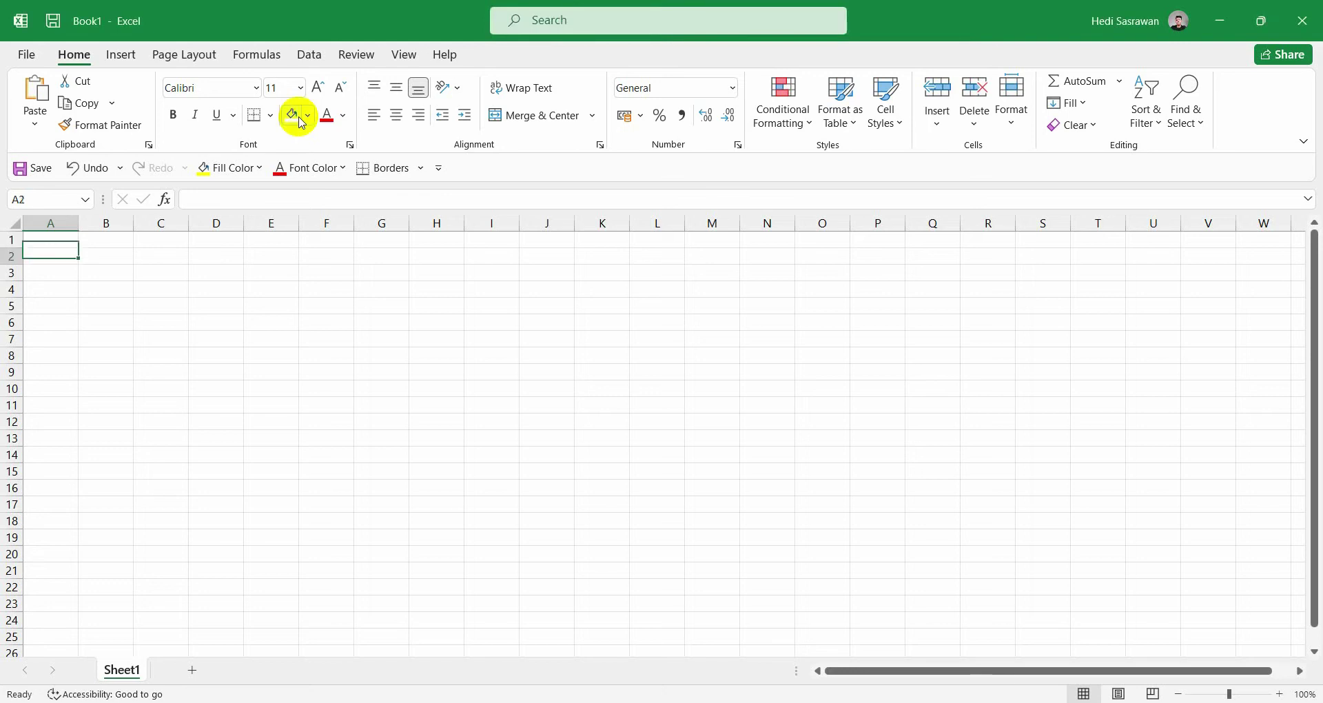
pyautogui.press('Return')
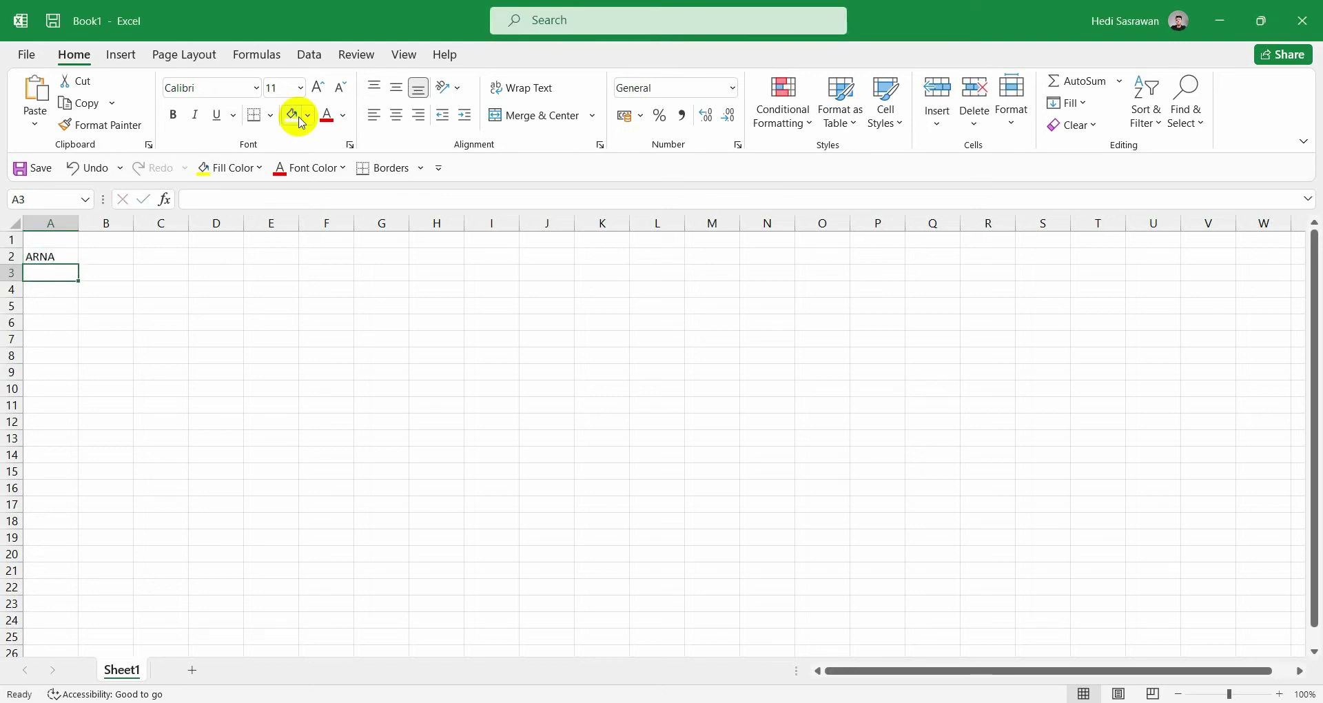
pyautogui.write('UNVR')
pyautogui.press('Tab')
pyautogui.press('Up')
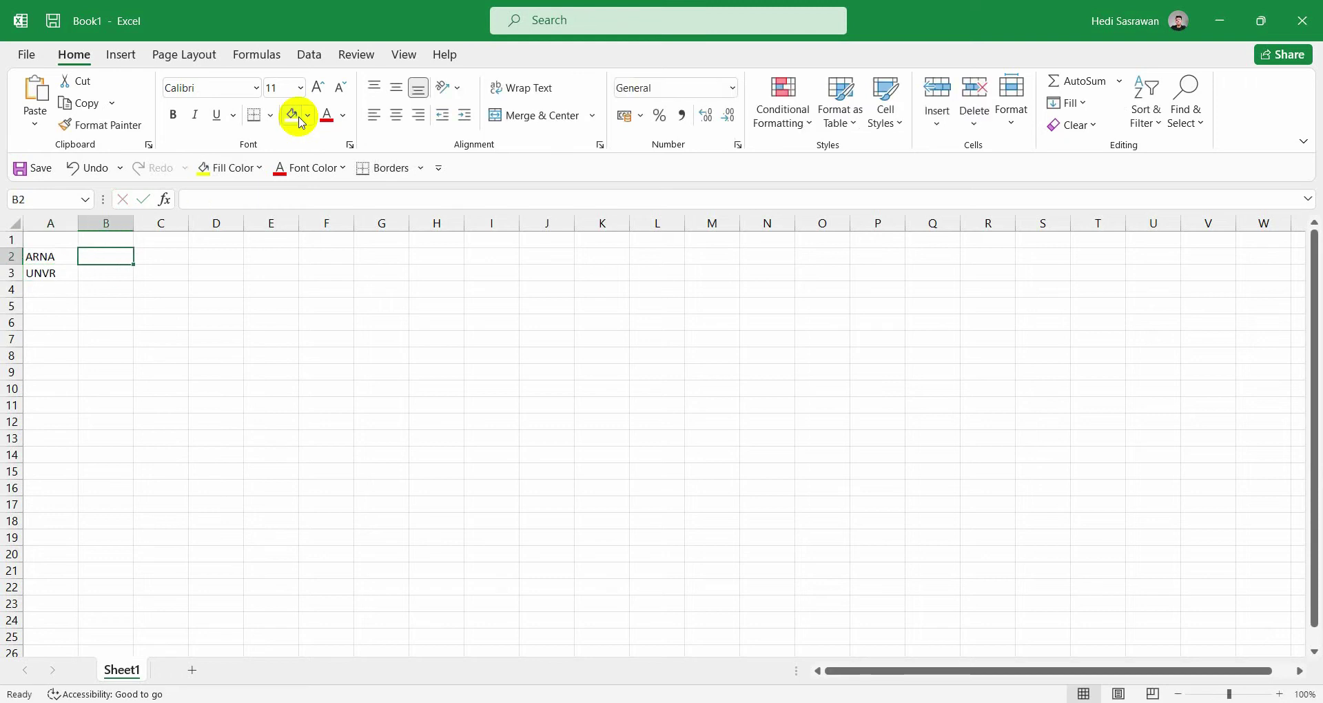
pyautogui.write('20202')
pyautogui.press('BackSpace')
pyautogui.press('Return')
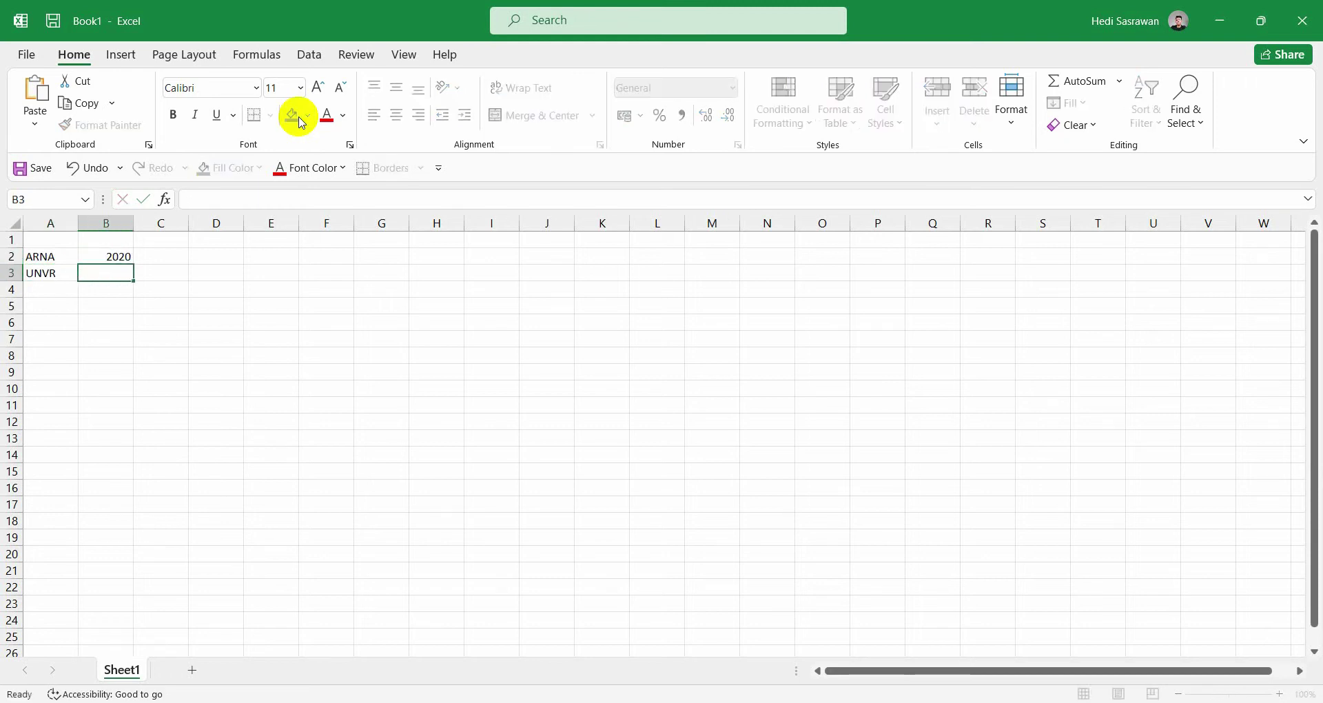
pyautogui.write('2020')
pyautogui.press('Return')
# Fill in the header row from A1 to E1 with Emiten, Tahun, Laba Bersih, Ekuitas and ROE
pyautogui.hotkey('ctrl', 'Home')
pyautogui.write('Emiten')
pyautogui.press('Tab')
pyautogui.write('Tahun')
pyautogui.press('Tab')
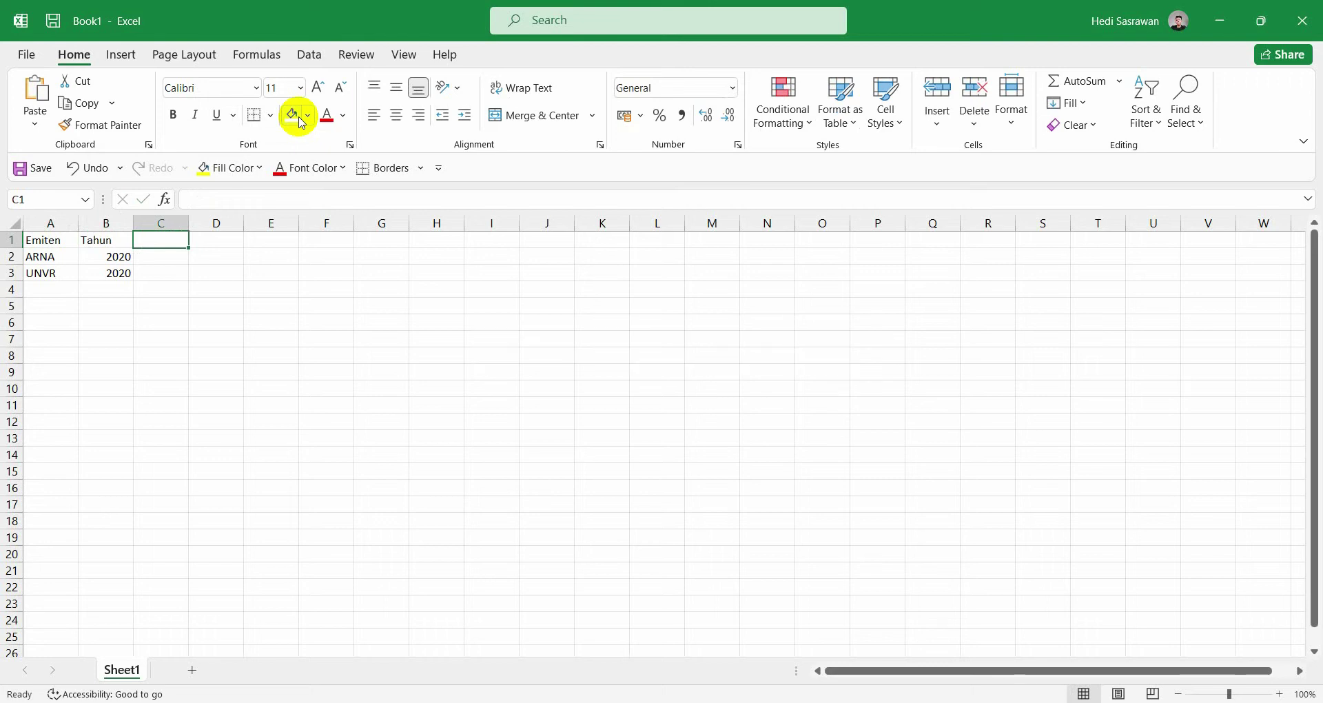
pyautogui.write('L')
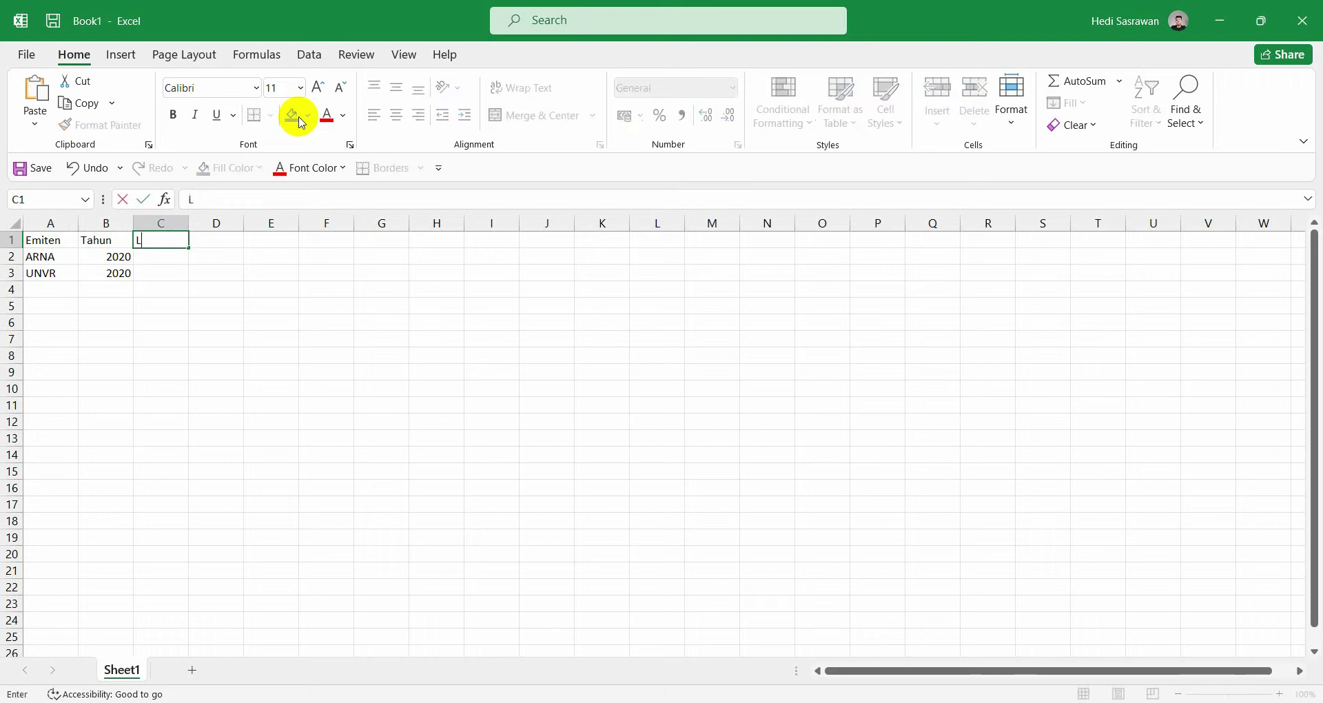
pyautogui.write('aba Bersih')
pyautogui.press('Tab')
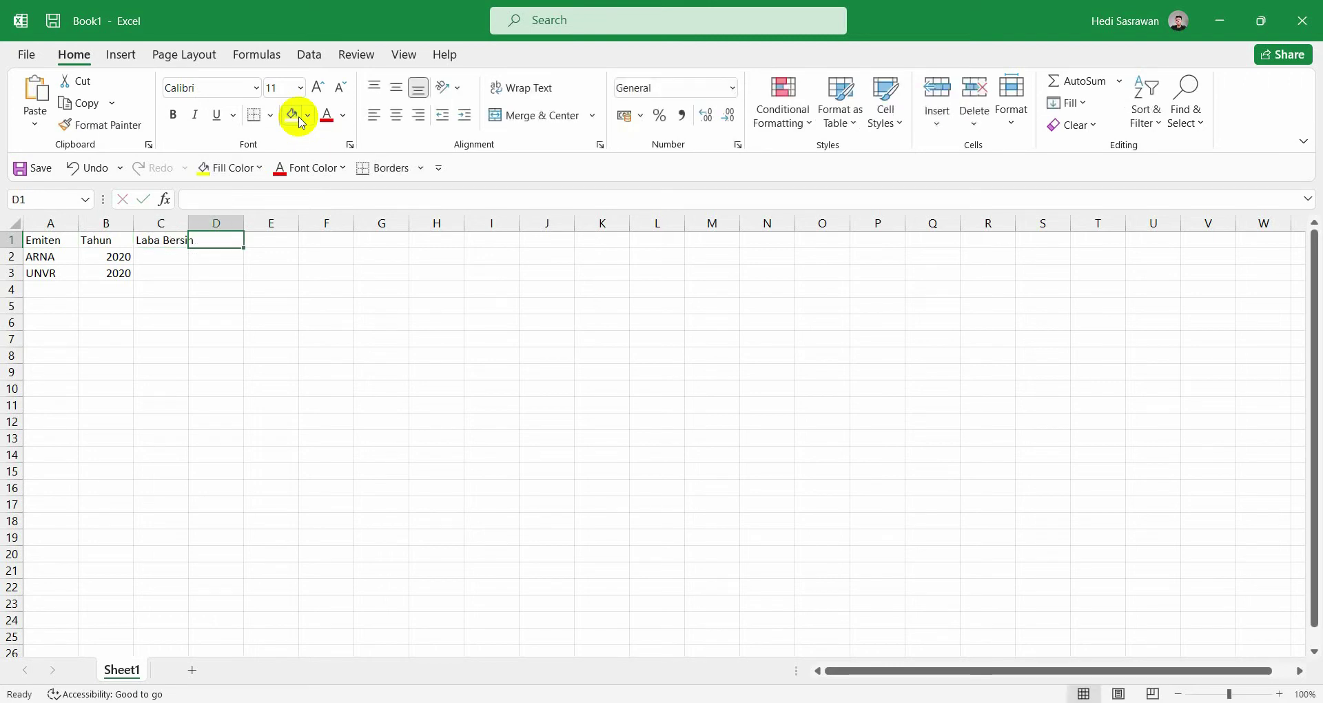
pyautogui.write('Ekuitas')
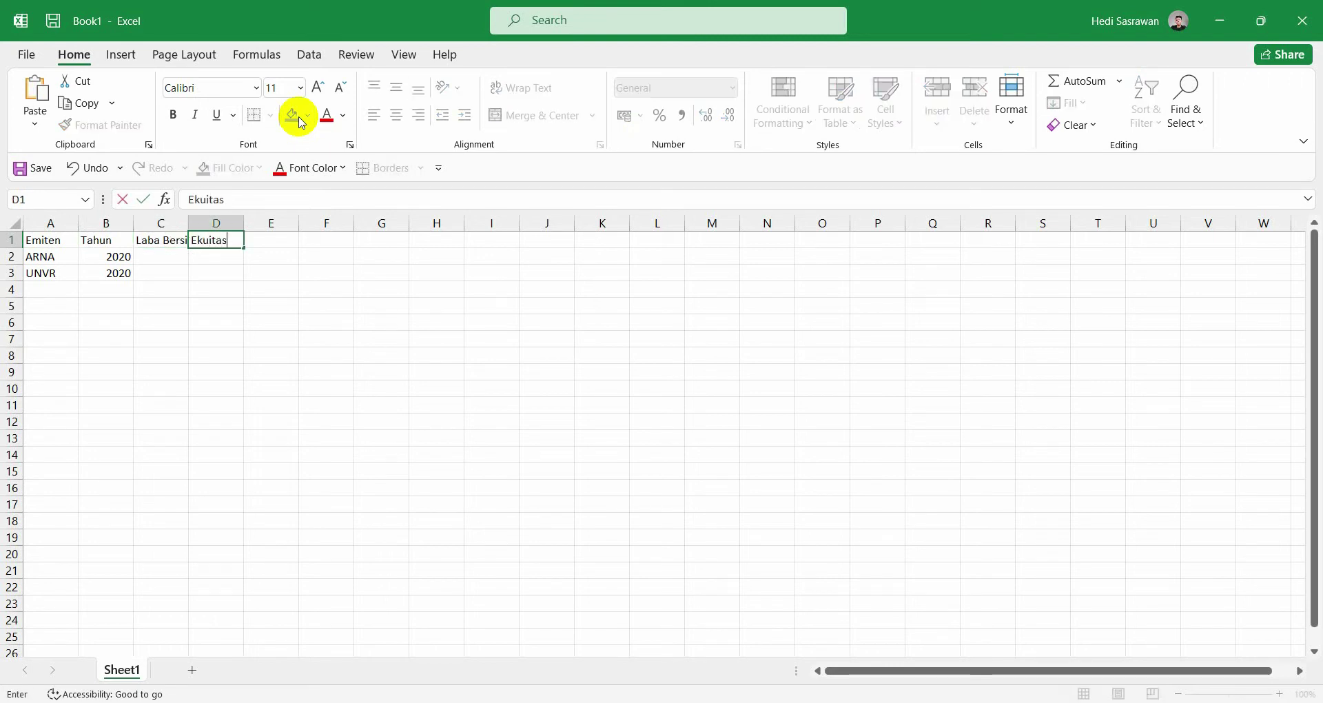
pyautogui.press('Tab')
pyautogui.write('ROE')
pyautogui.press('Return')
# Calculate ROE for both companies with =C2/D2 in E2 copied to E3, and format column E as Percentage
pyautogui.write('=')
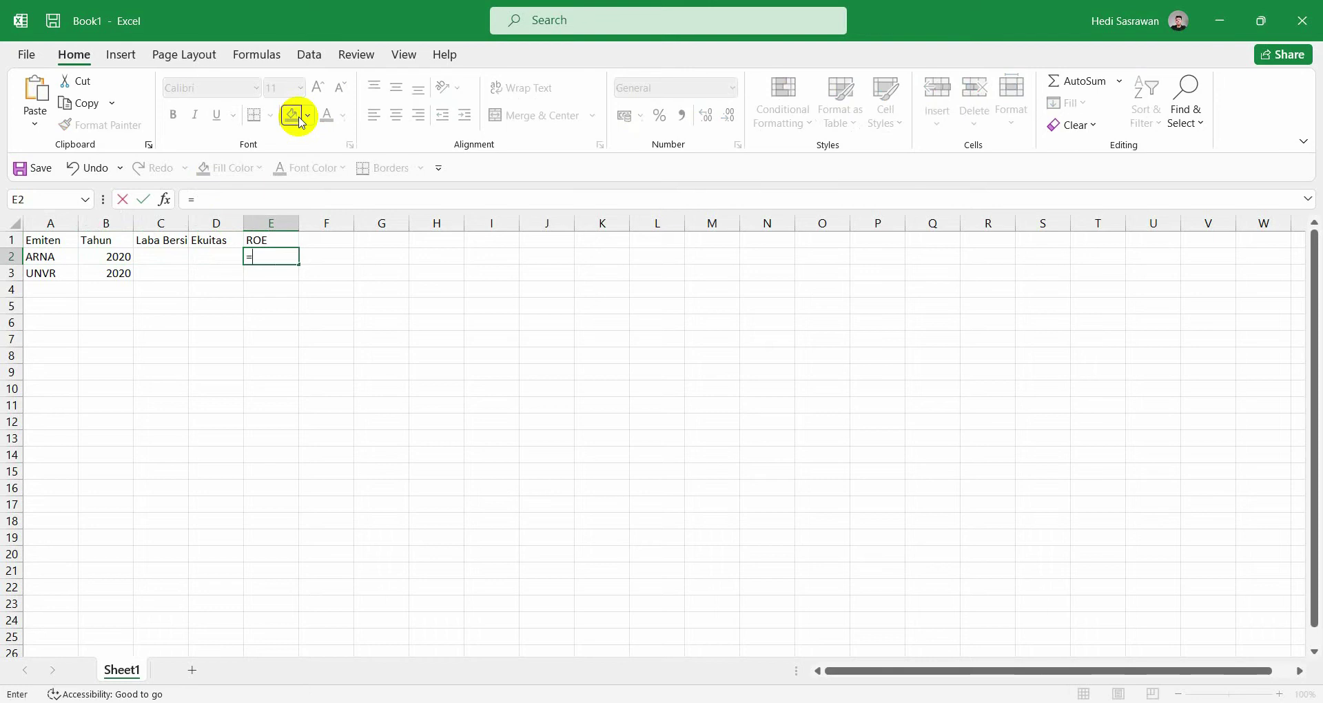
pyautogui.press('Left')
pyautogui.press('Left')
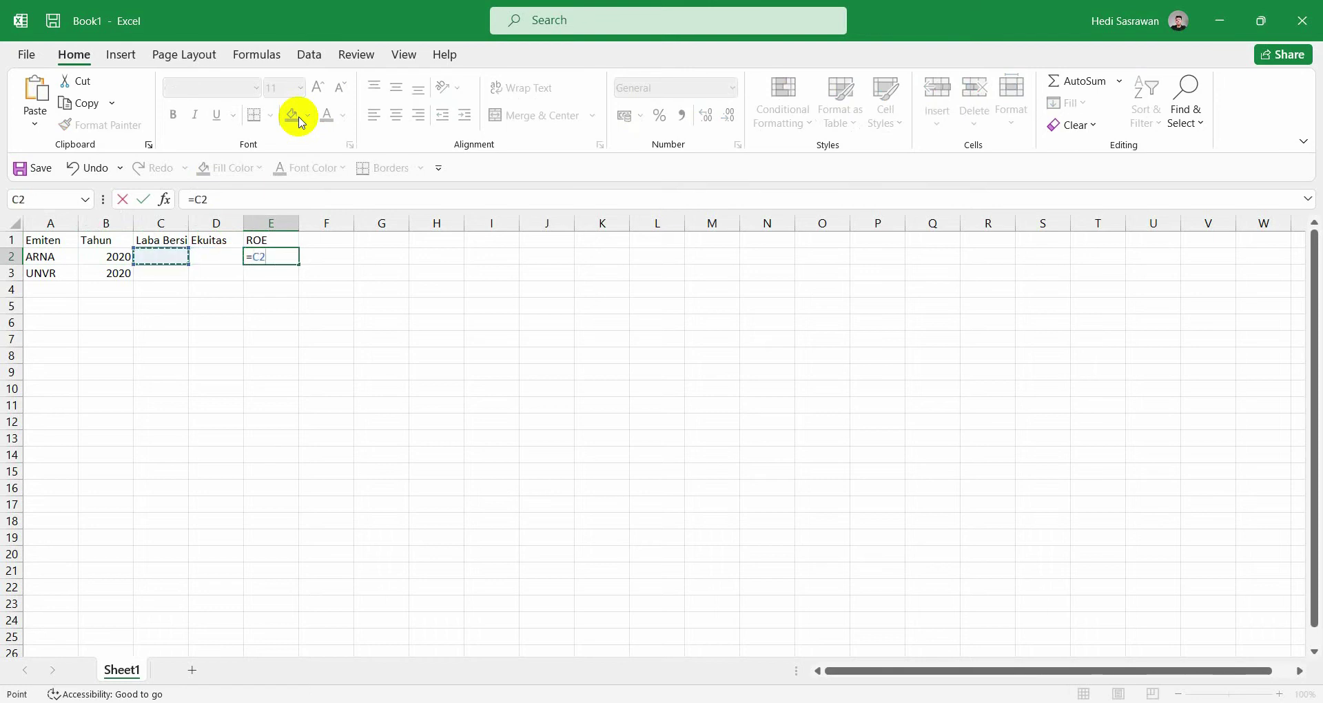
pyautogui.write('/')
pyautogui.press('Left')
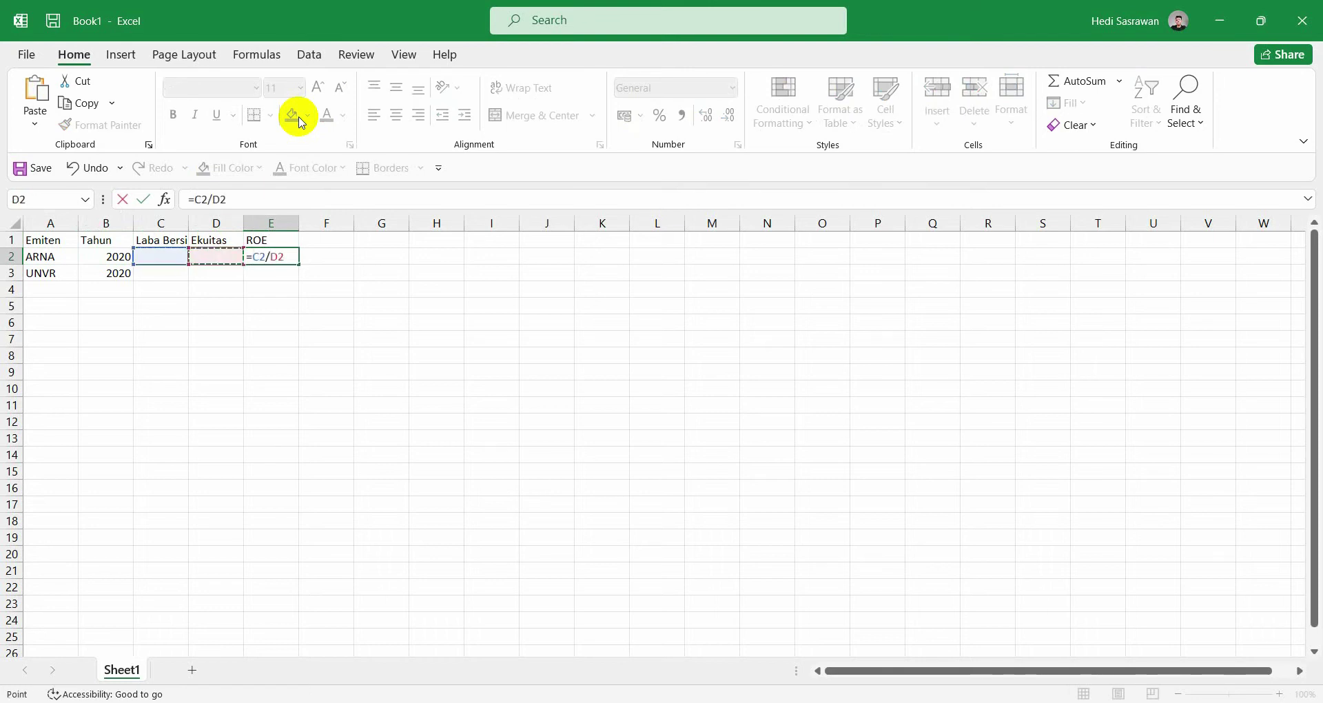
pyautogui.press('Return')
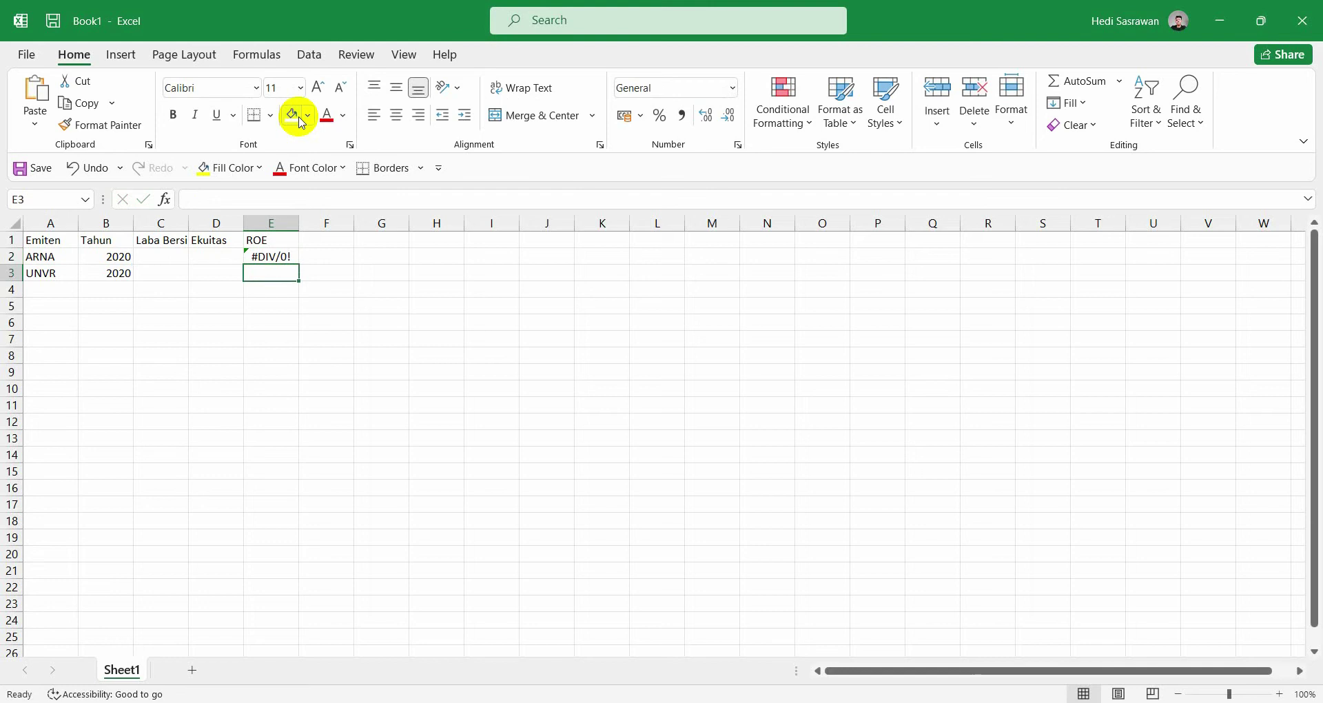
pyautogui.click(281, 221)
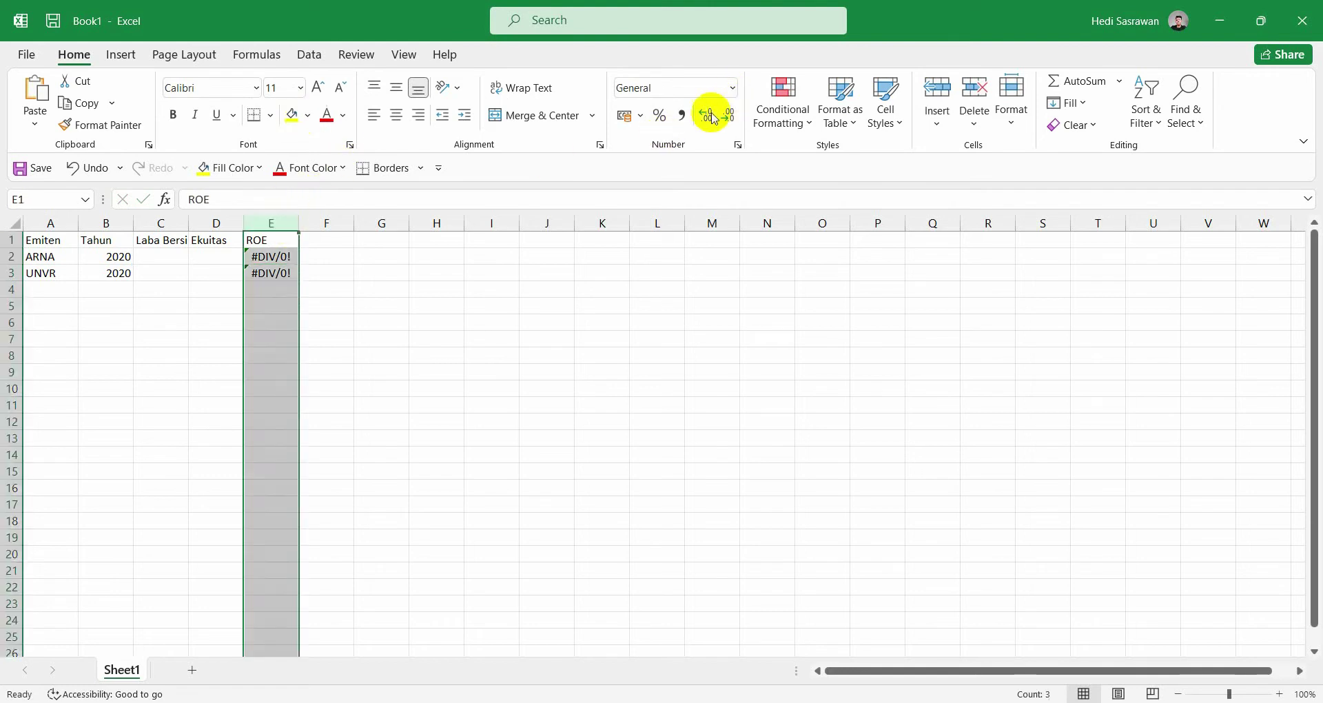
pyautogui.click(671, 117)
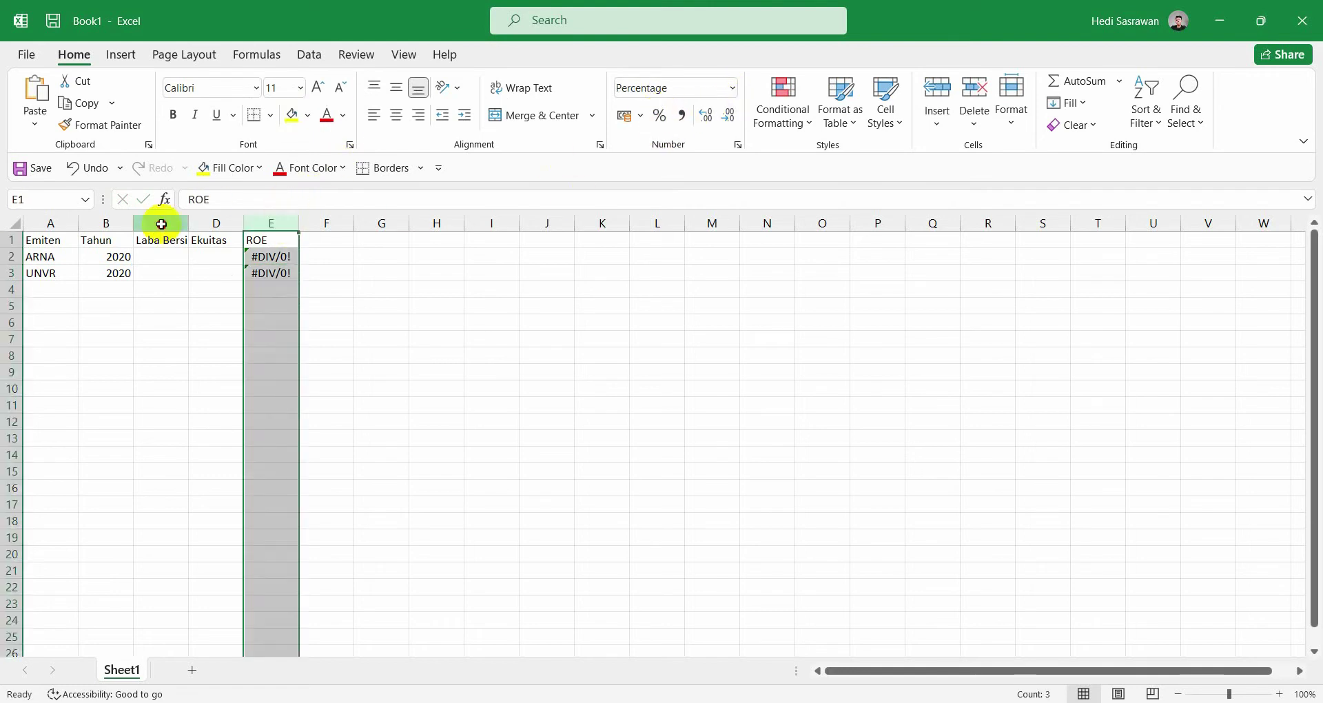
# Format the Laba Bersih and Ekuitas columns as Accounting and autofit the Laba Bersih column to its header
pyautogui.moveTo(161, 224); pyautogui.dragTo(217, 223)
pyautogui.click(732, 87)
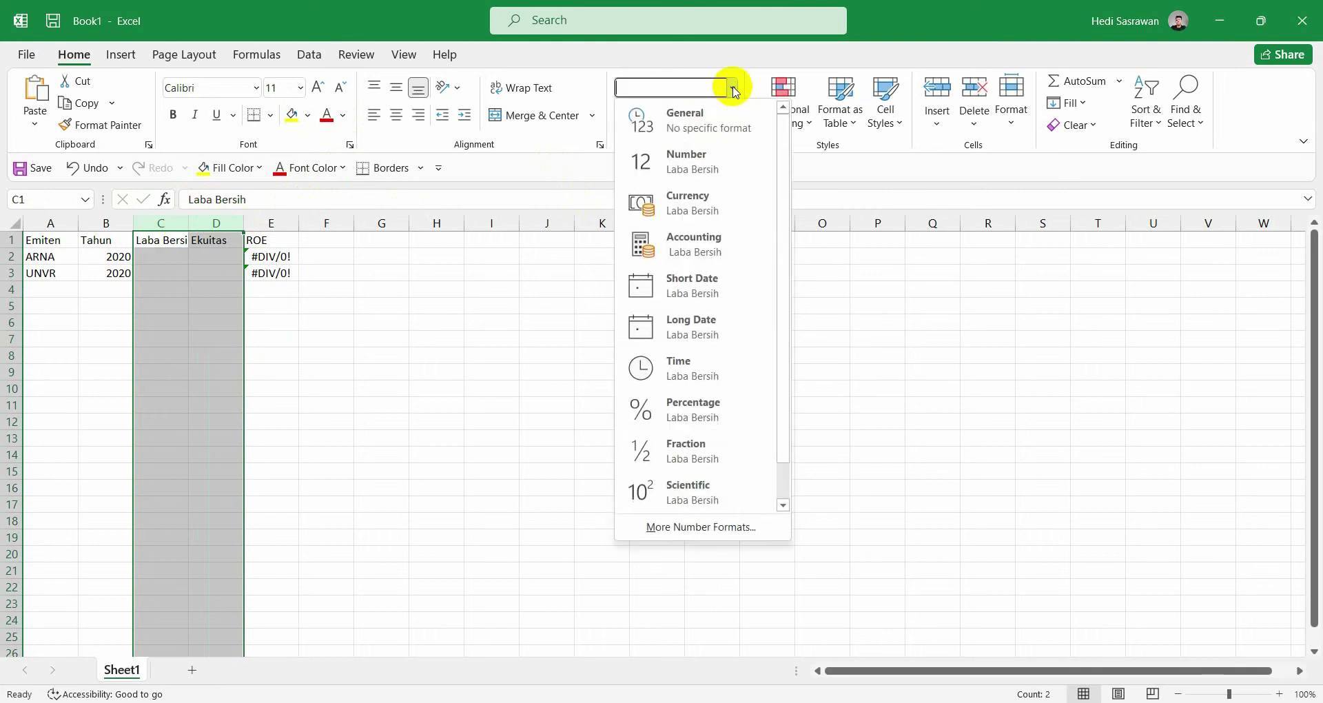
pyautogui.click(699, 247)
pyautogui.click(437, 336)
pyautogui.doubleClick(189, 223)
# Apply all borders to the table A1:E3 and center its header row
pyautogui.moveTo(269, 273); pyautogui.dragTo(38, 240)
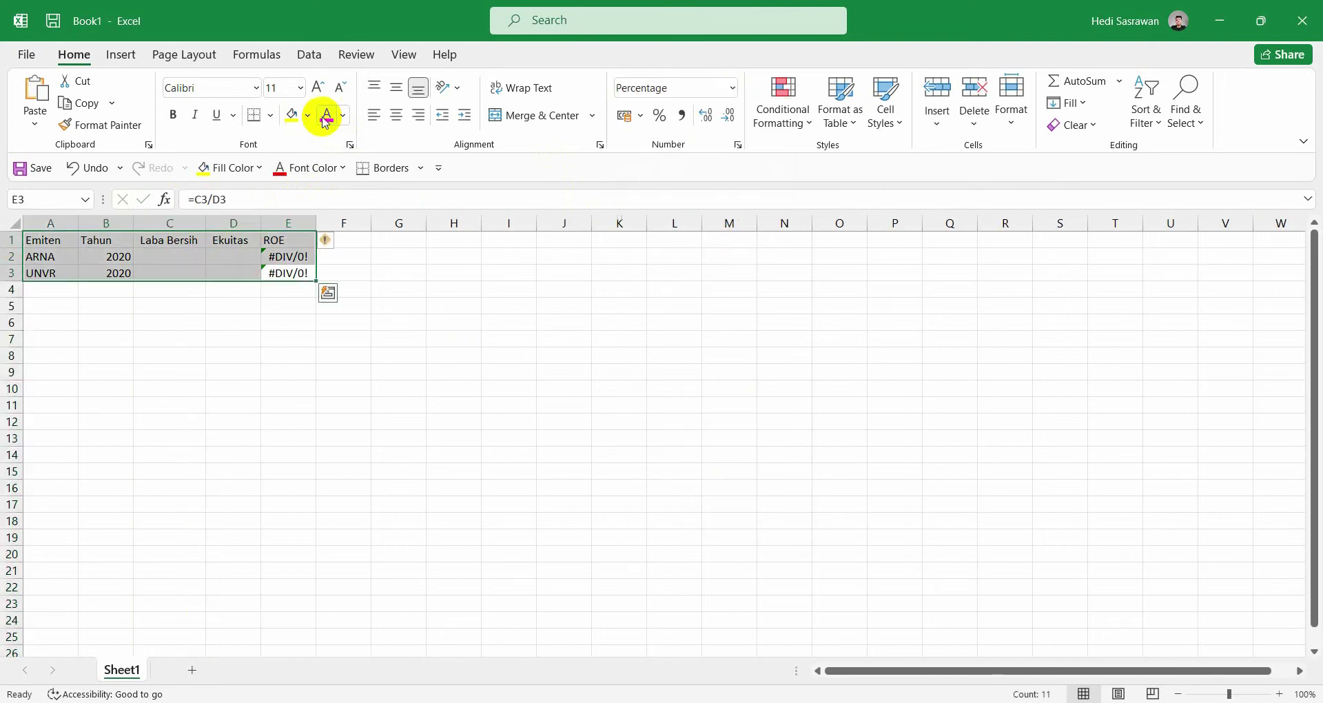
pyautogui.click(270, 115)
pyautogui.click(307, 286)
pyautogui.click(475, 306)
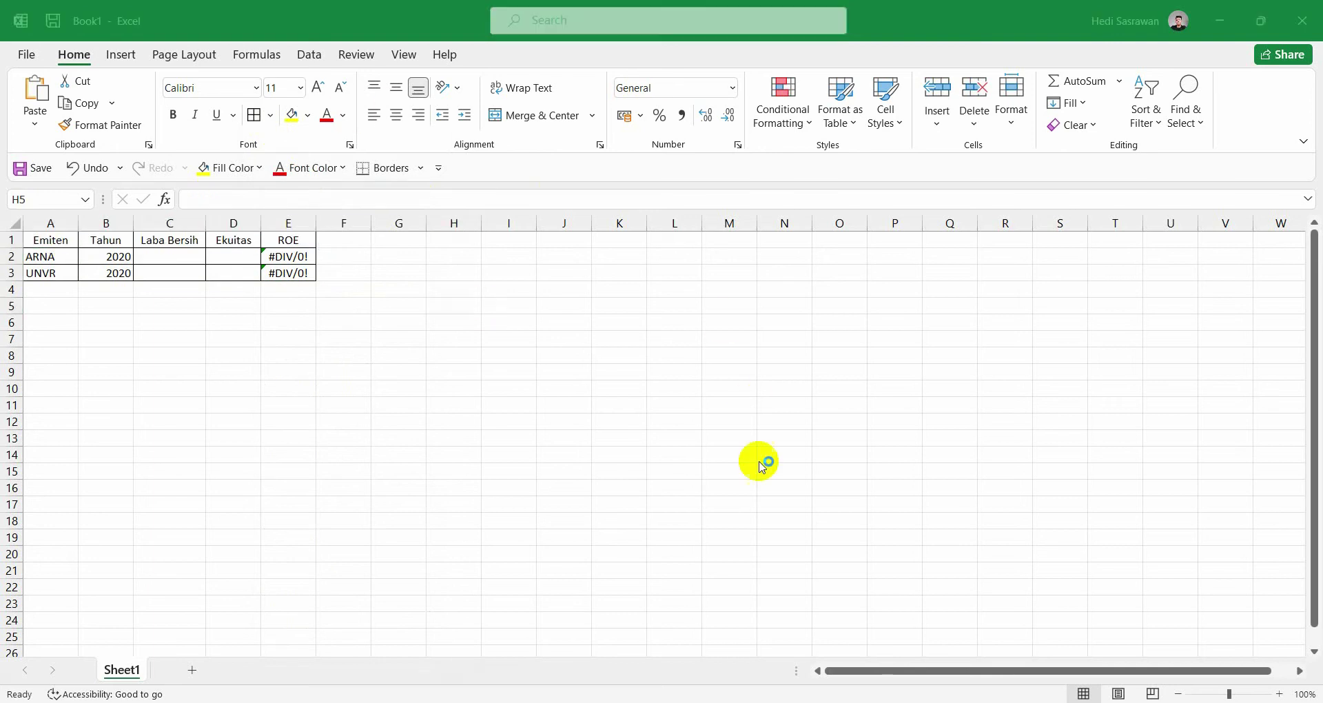
# Switch to the Edge browser, go to idx.co.id and open the listed companies' financial reports page
pyautogui.click(802, 702)
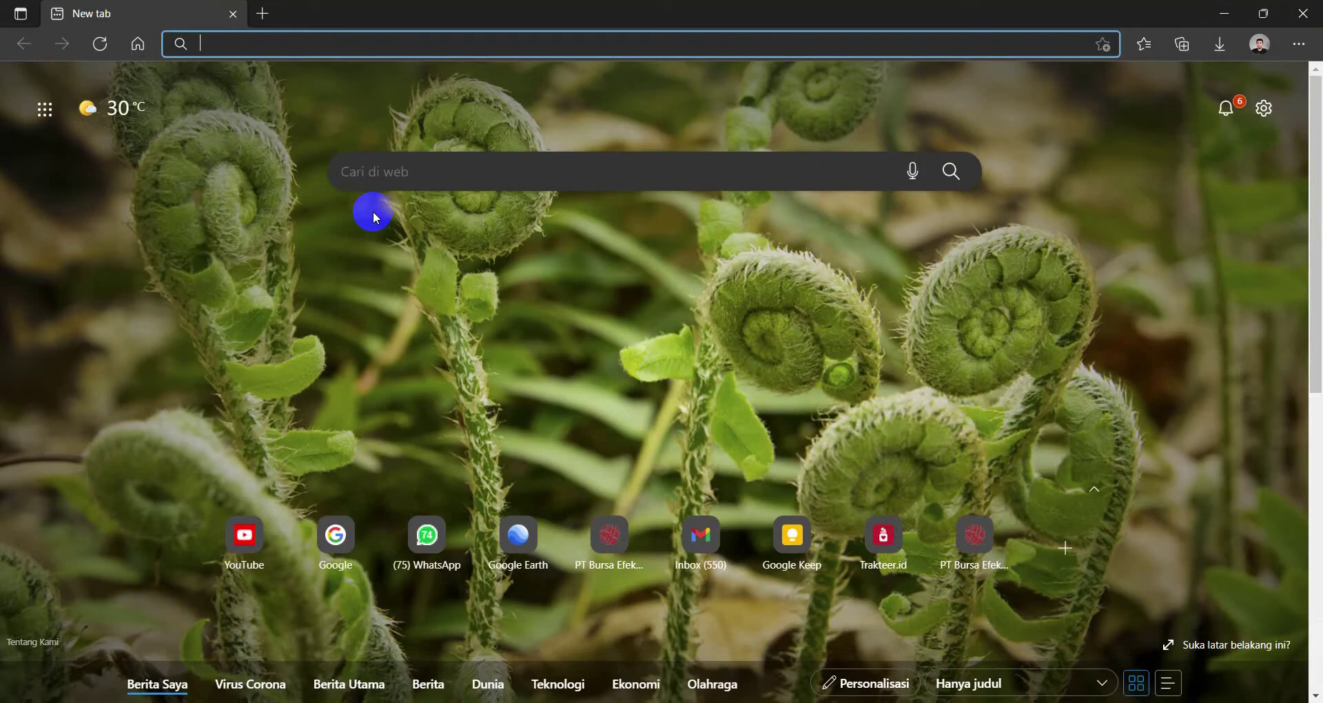
pyautogui.write('idx.co.i')
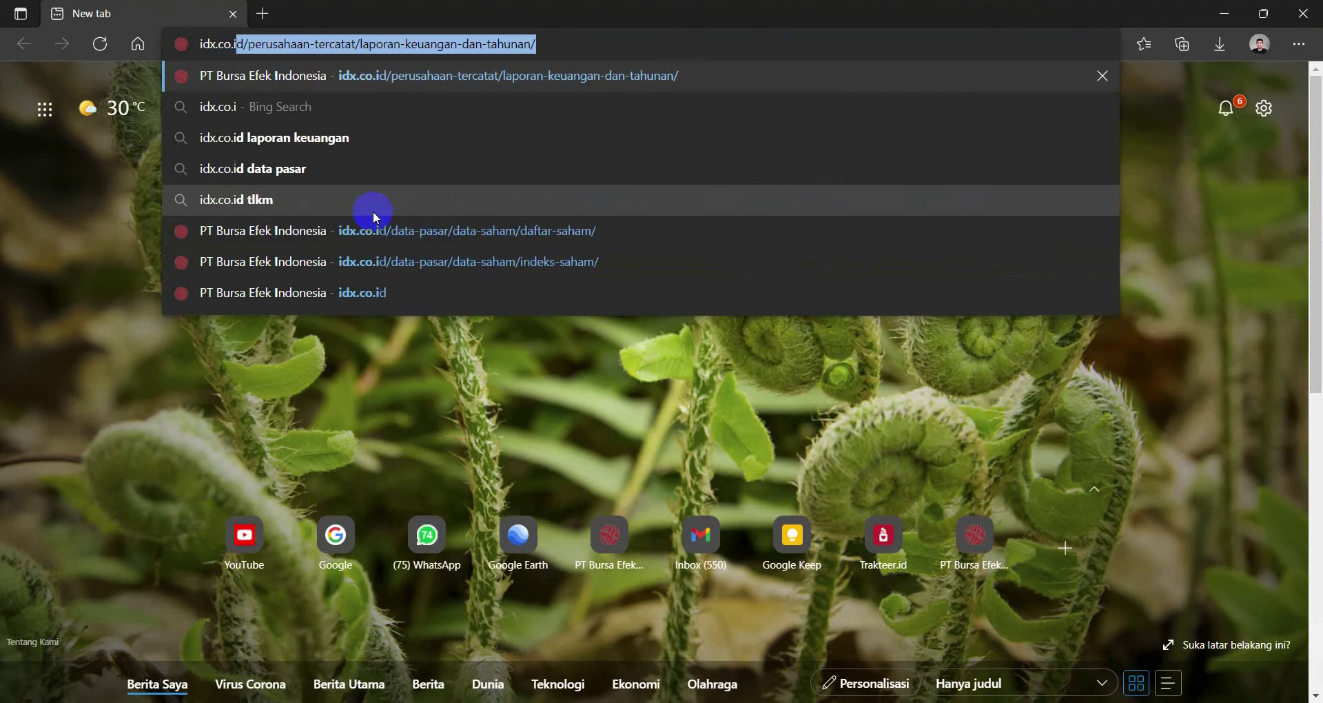
pyautogui.write('d')
pyautogui.press('Return')
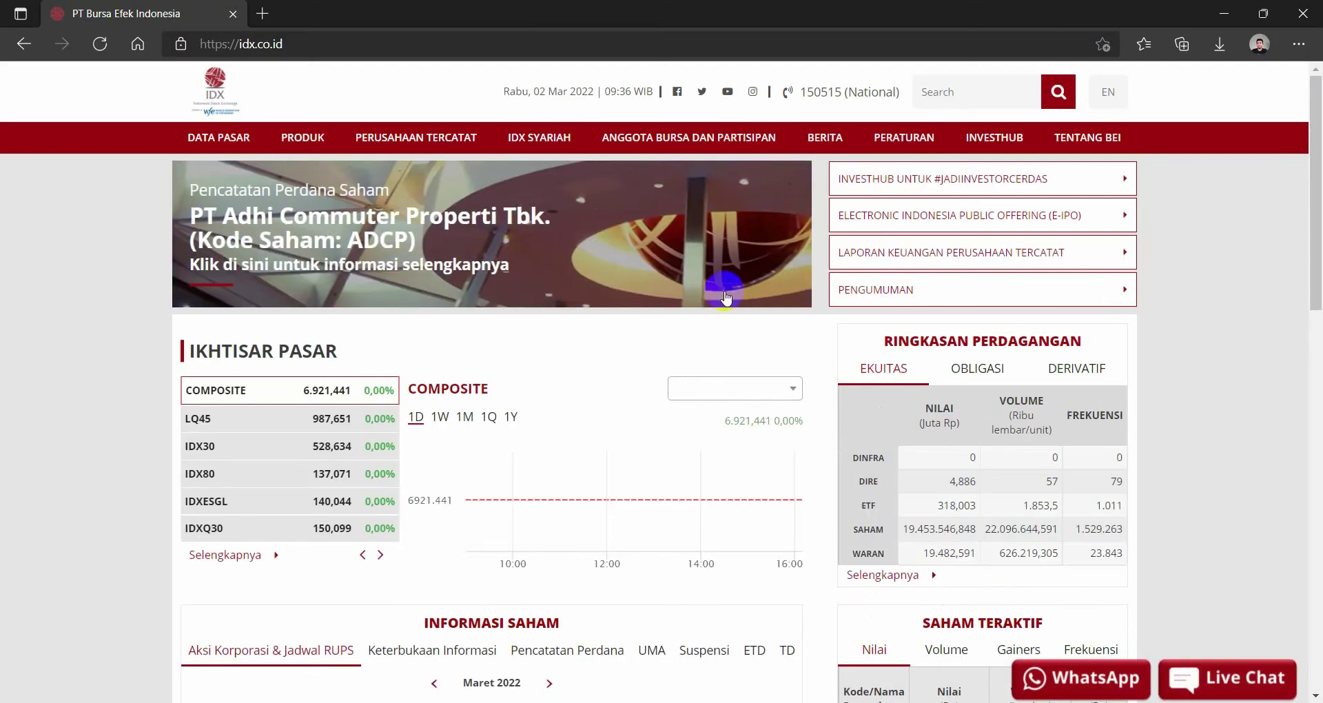
pyautogui.click(975, 259)
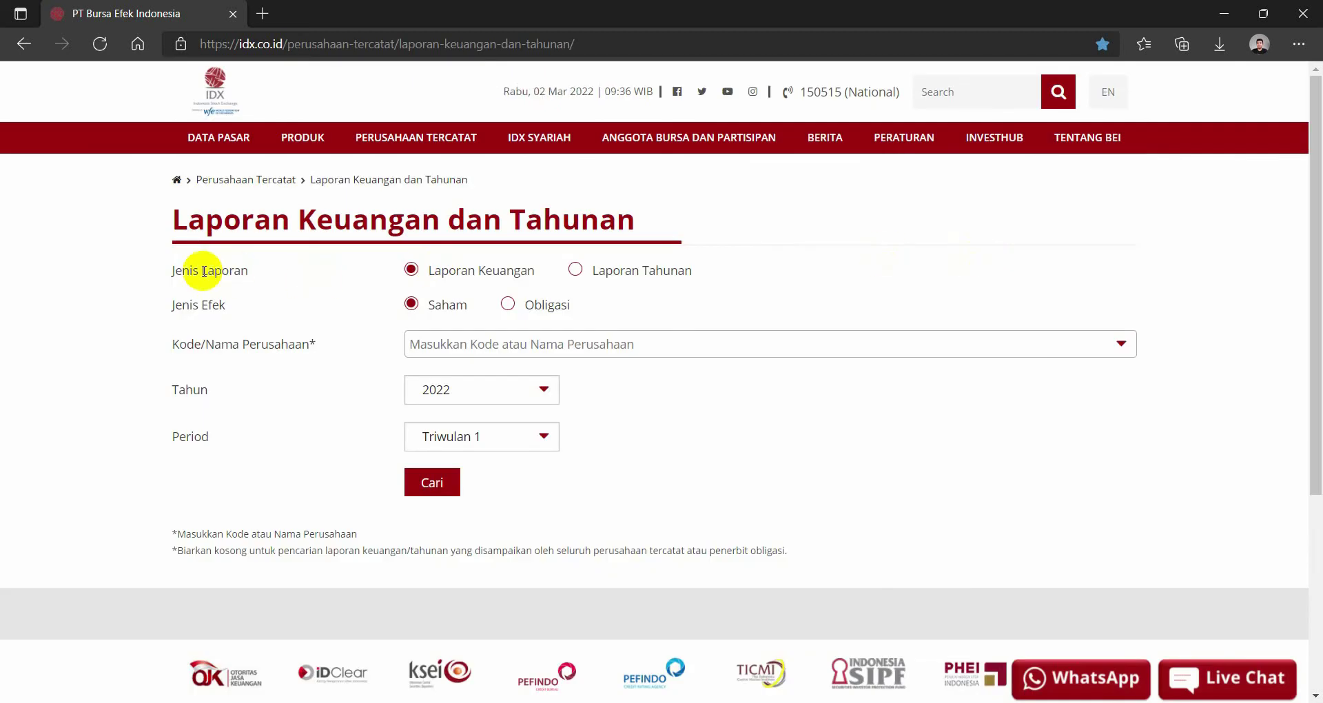
# Search the annual reports (Laporan Tahunan) of stocks for ARNA in 2020 and open ARNA_Annual Report_2020.pdf
pyautogui.click(602, 277)
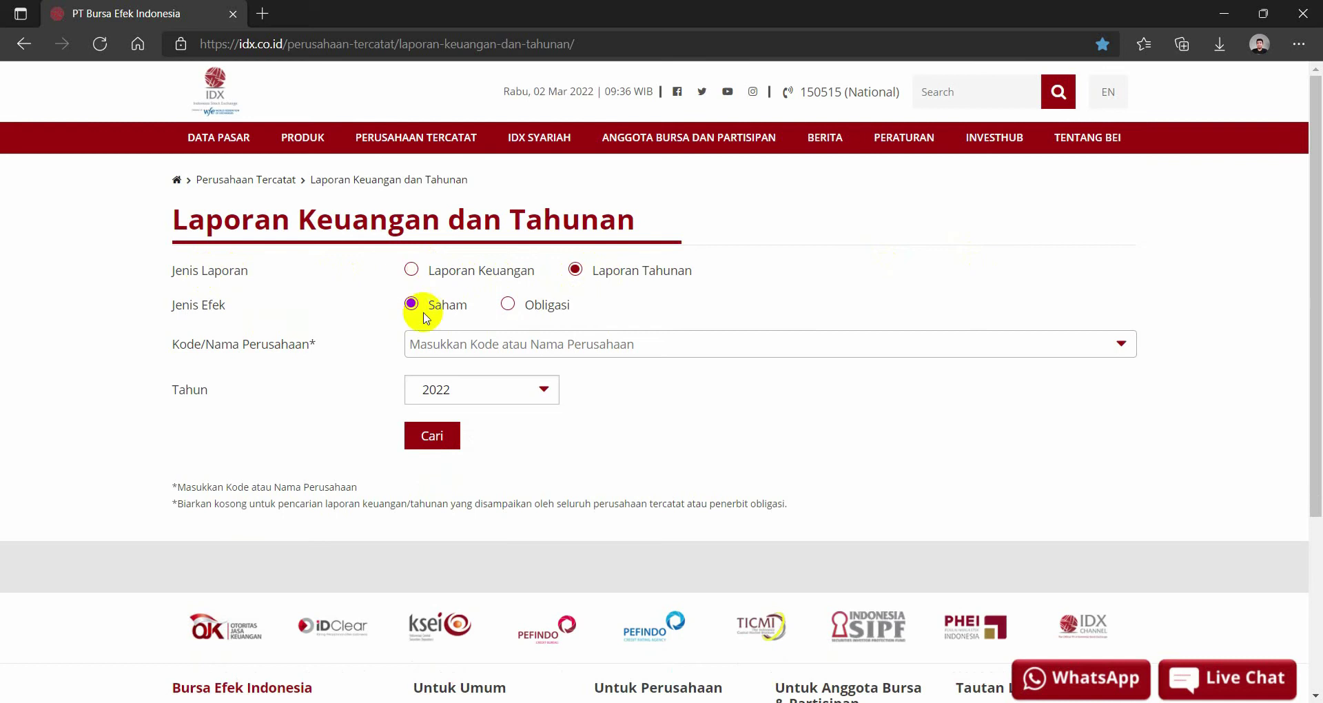
pyautogui.click(458, 343)
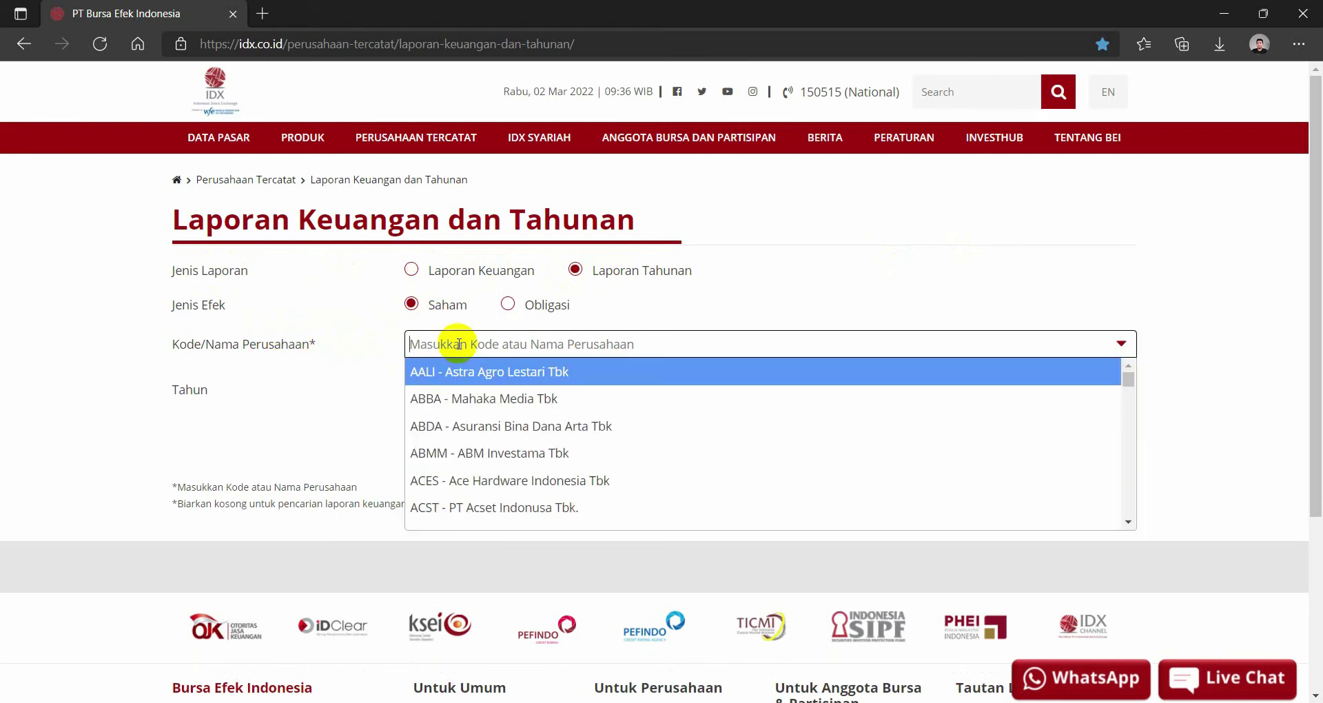
pyautogui.write('arn')
pyautogui.press('Return')
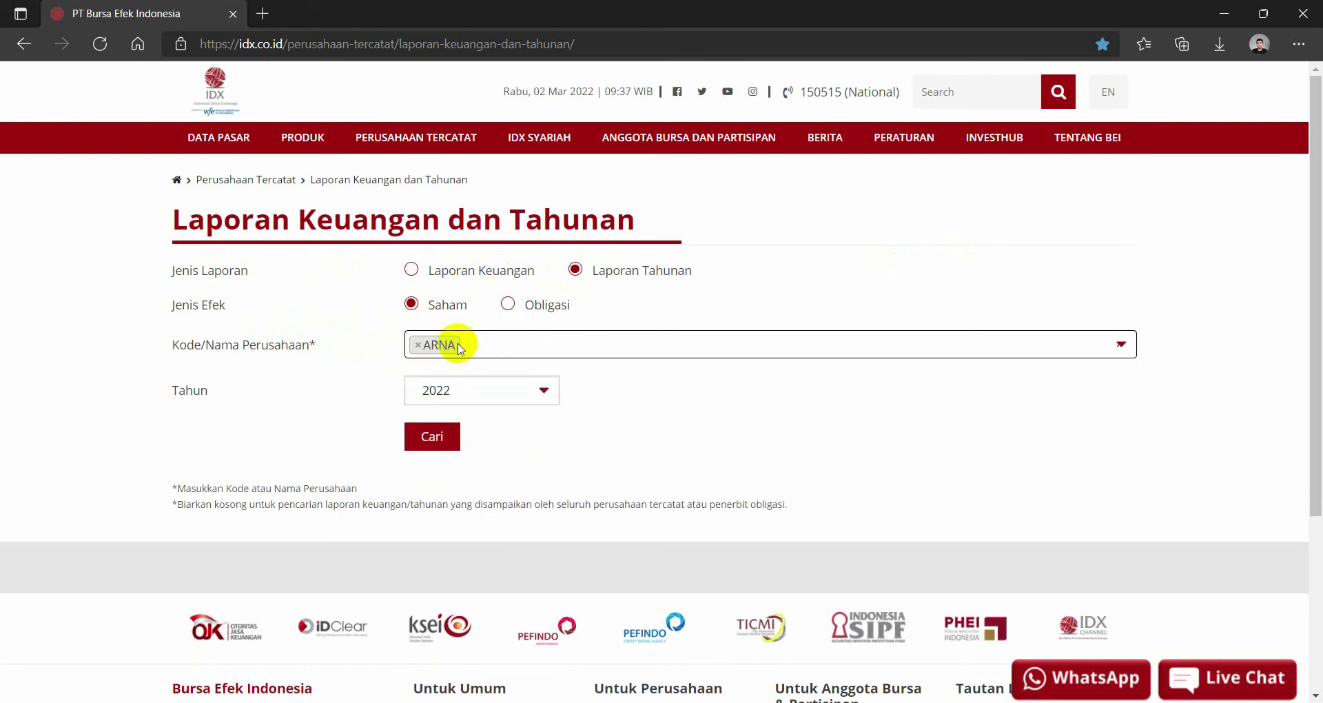
pyautogui.click(435, 388)
pyautogui.click(441, 449)
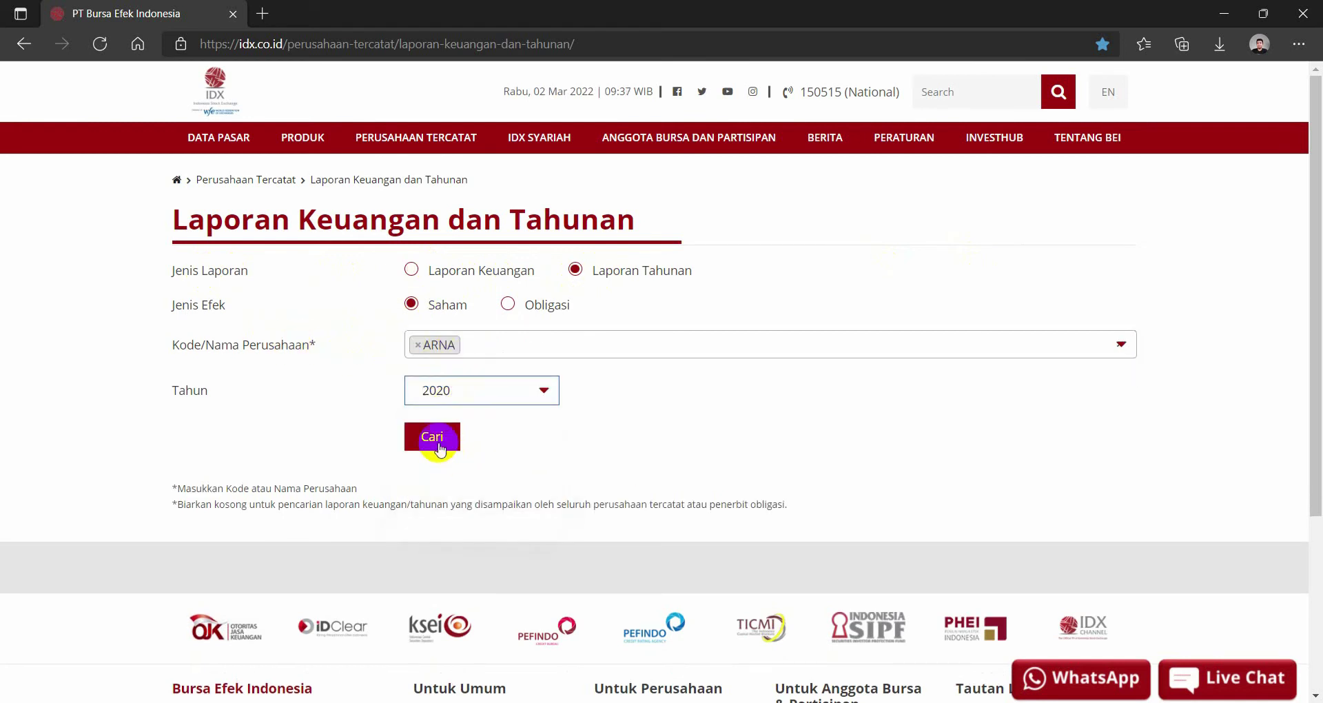
pyautogui.click(435, 436)
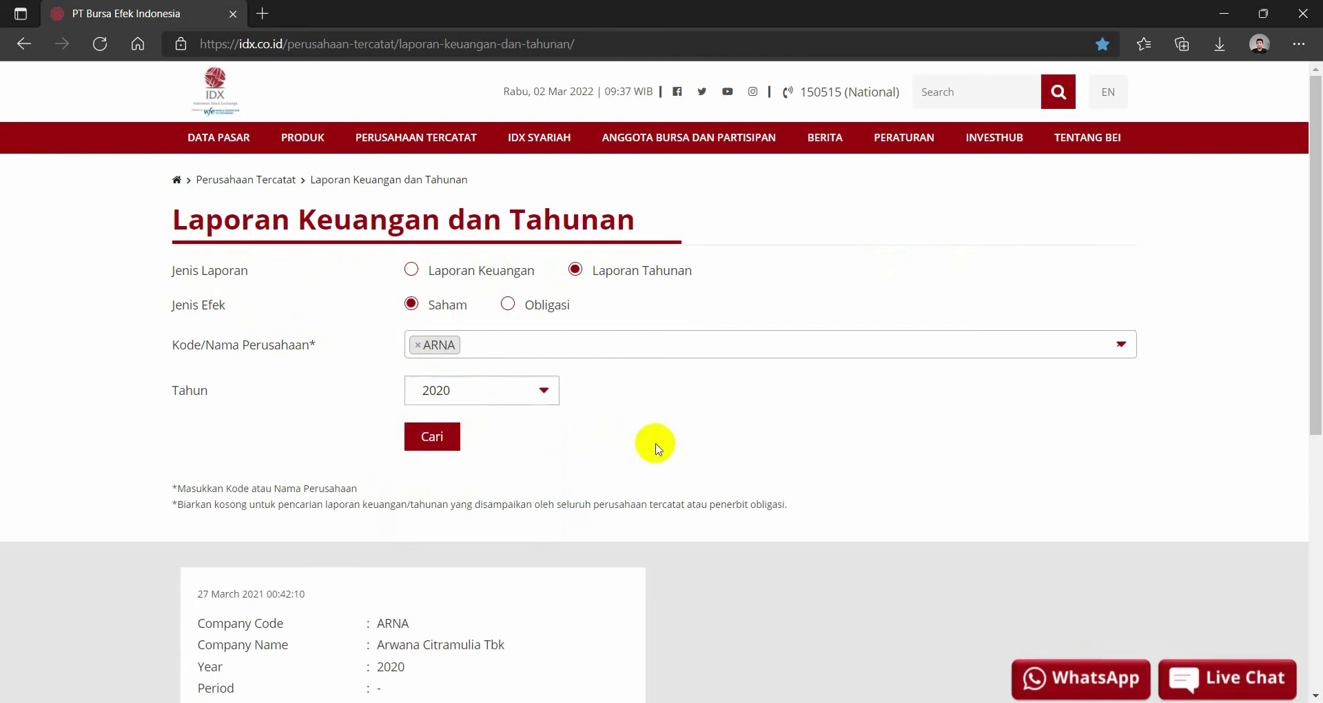
pyautogui.scroll(-4, 655, 443)
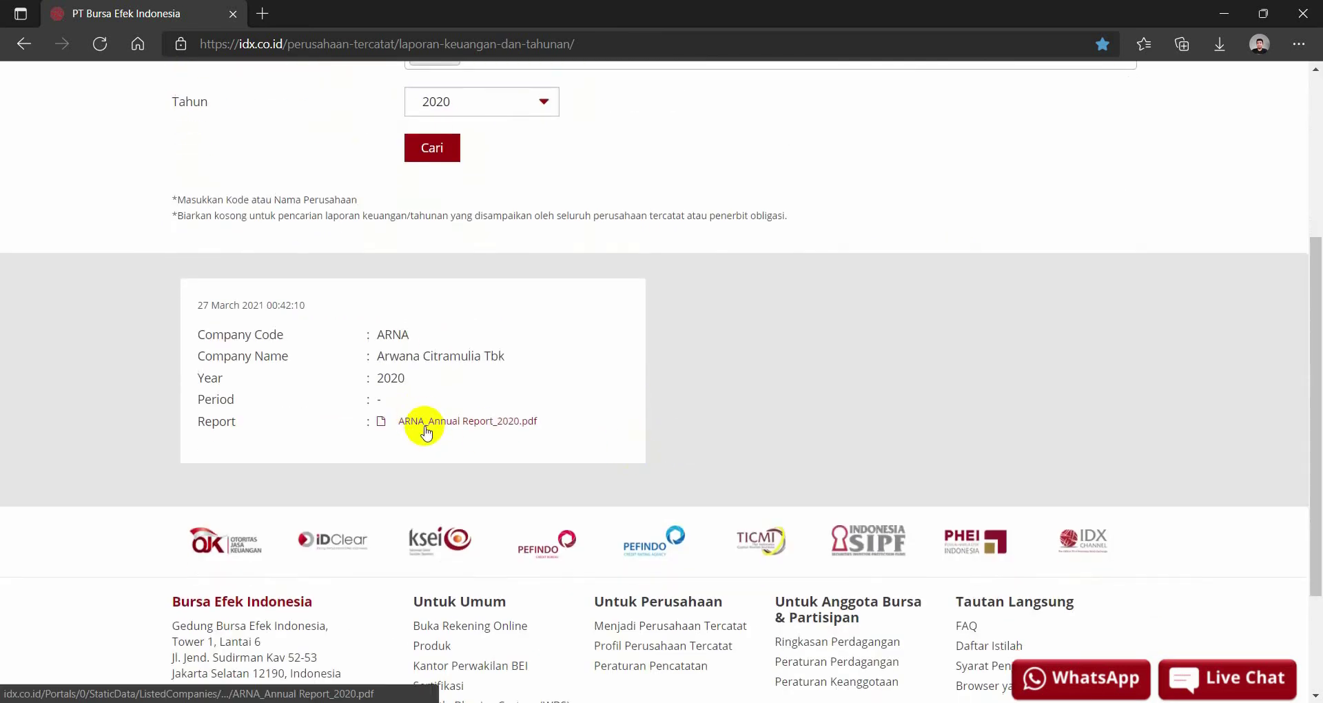
pyautogui.click(319, 13)
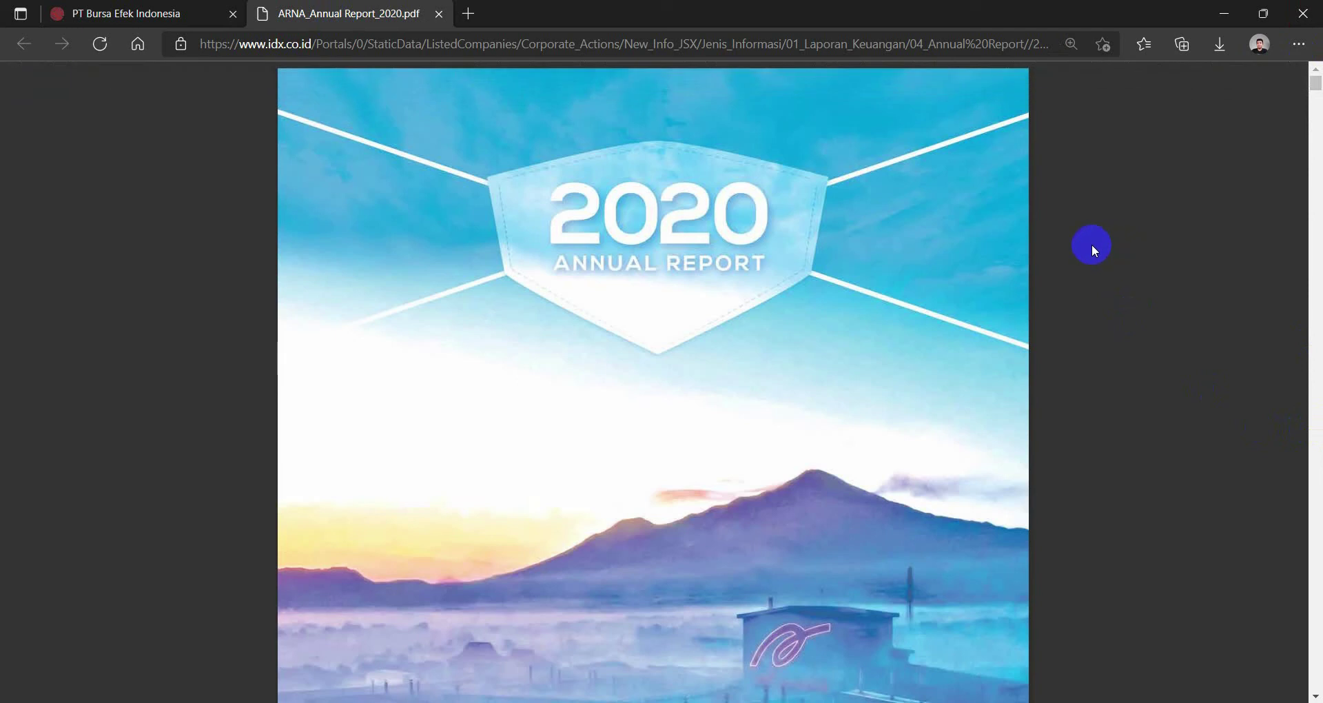
# Find the consolidated statement of profit or loss for 2020 in the ARNA annual report
pyautogui.moveTo(1315, 83)
pyautogui.mouseDown()
pyautogui.moveTo(1313, 284)
pyautogui.moveTo(1291, 444)
pyautogui.moveTo(1308, 413)
pyautogui.moveTo(1226, 434)
pyautogui.moveTo(1186, 467)
pyautogui.moveTo(1131, 469)
pyautogui.mouseUp()
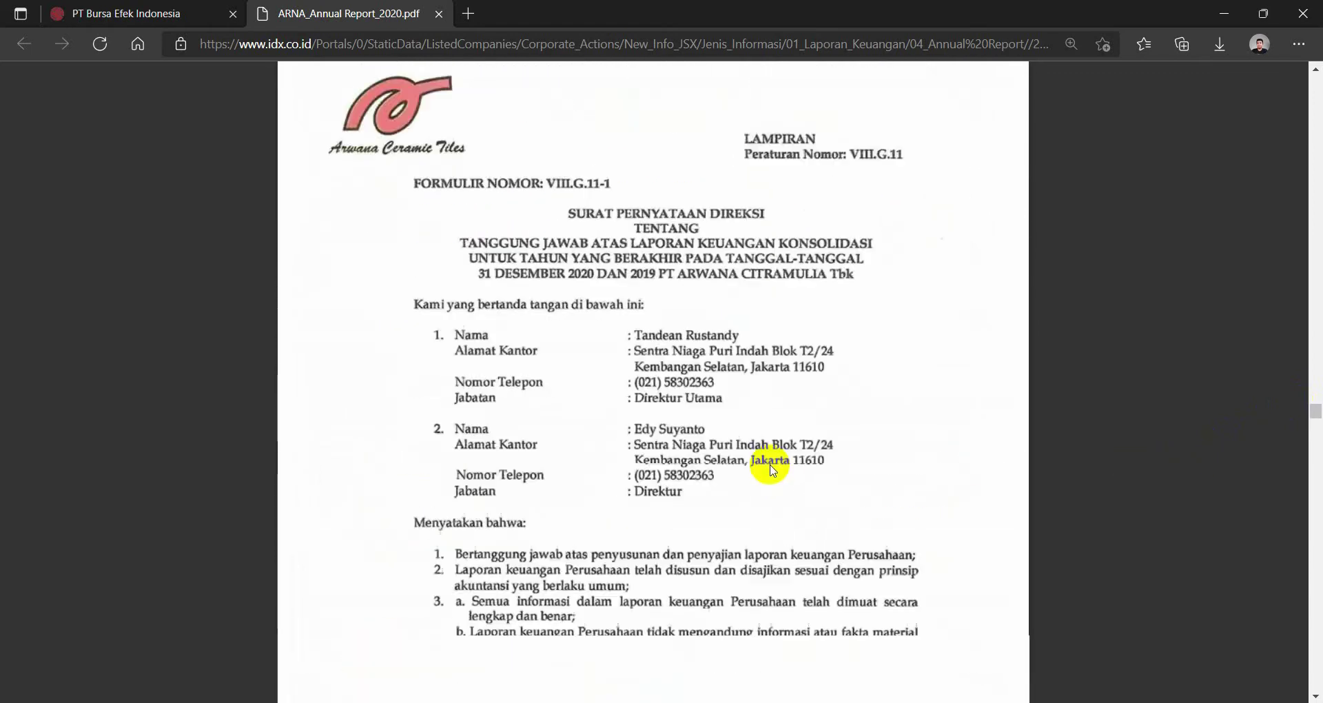
pyautogui.scroll(-12, 773, 469)
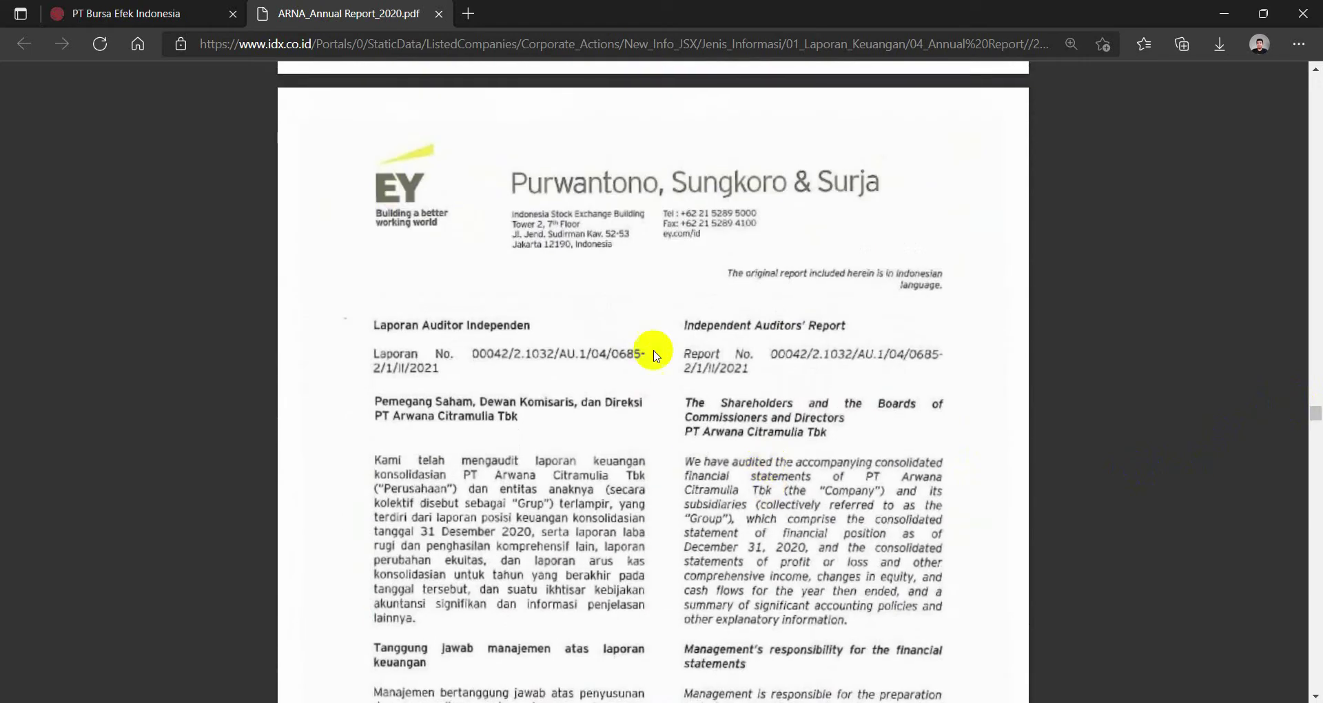
pyautogui.scroll(-8, 802, 532)
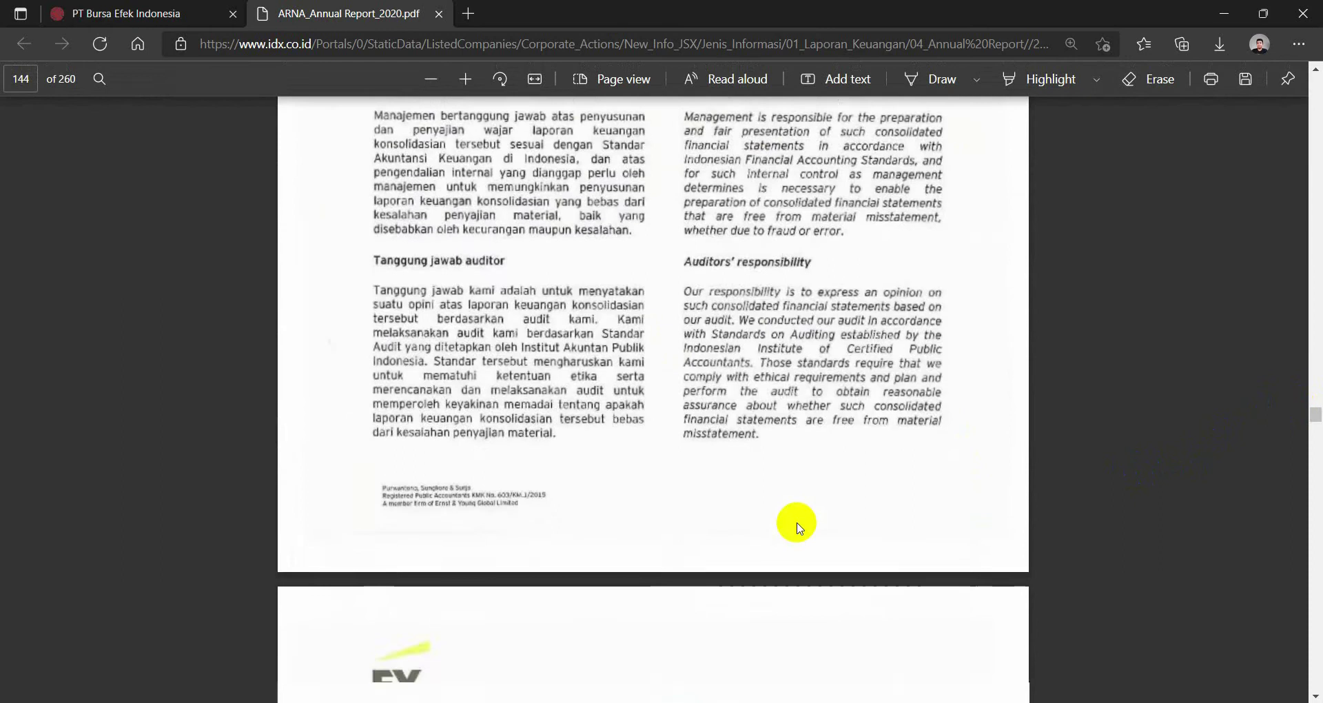
pyautogui.scroll(-20, 797, 528)
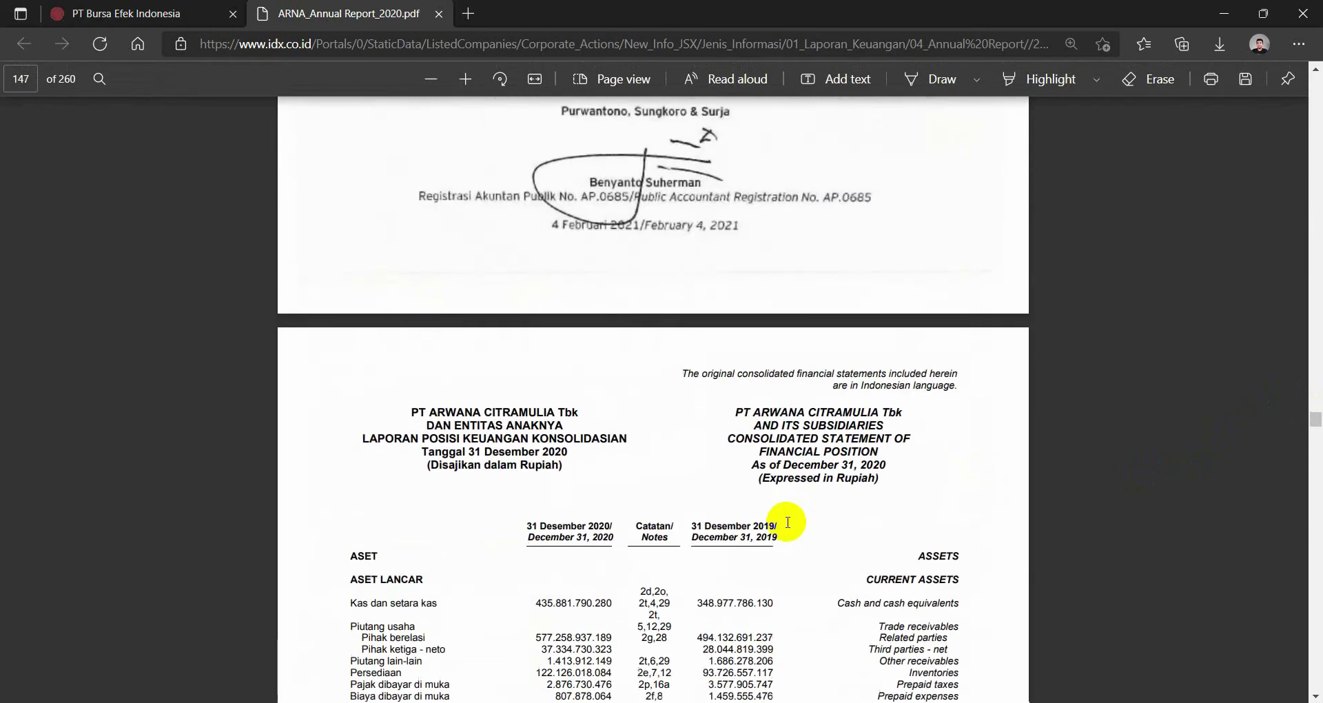
pyautogui.scroll(-15, 787, 521)
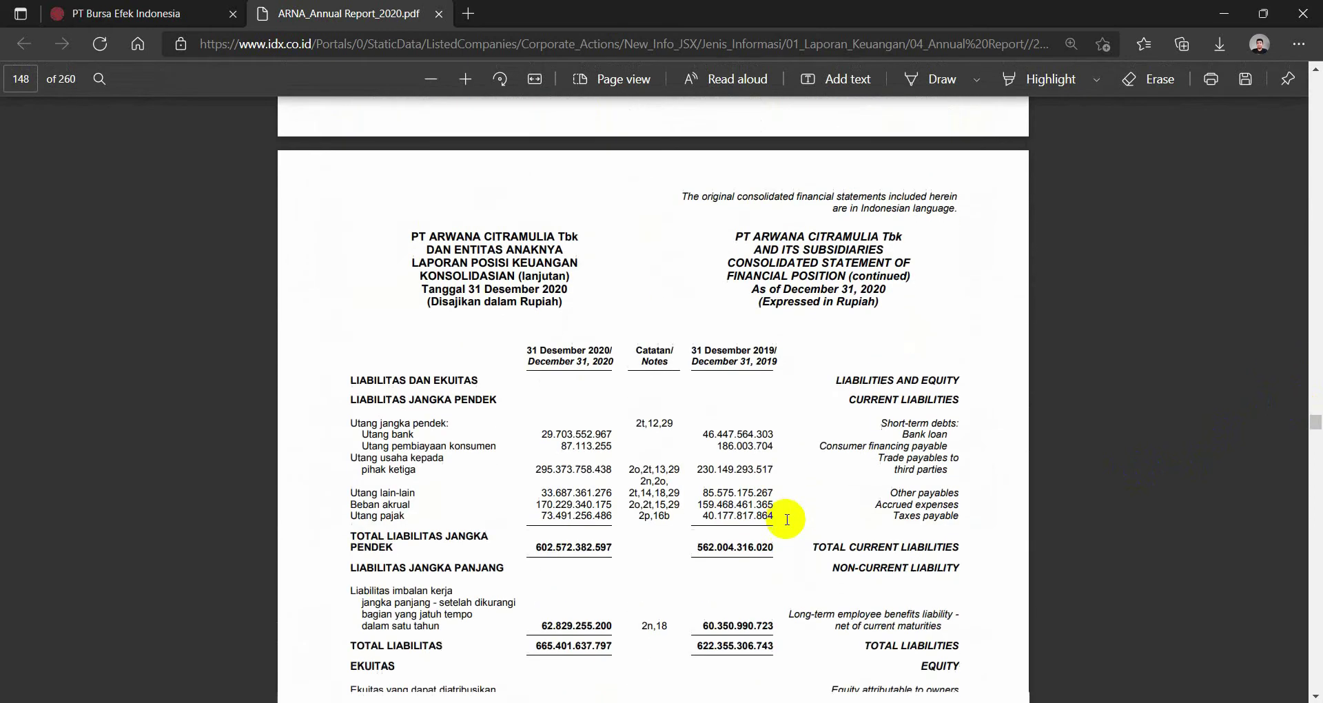
pyautogui.scroll(-15, 787, 520)
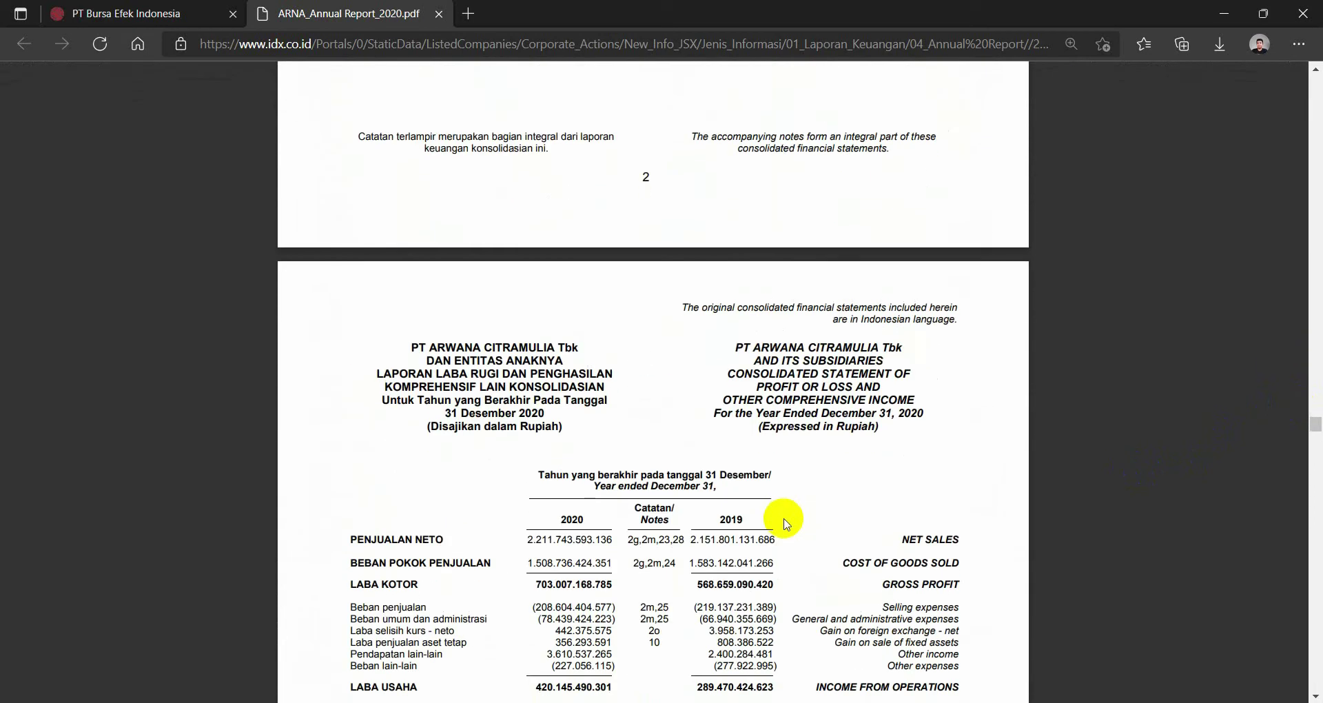
pyautogui.scroll(-3, 786, 523)
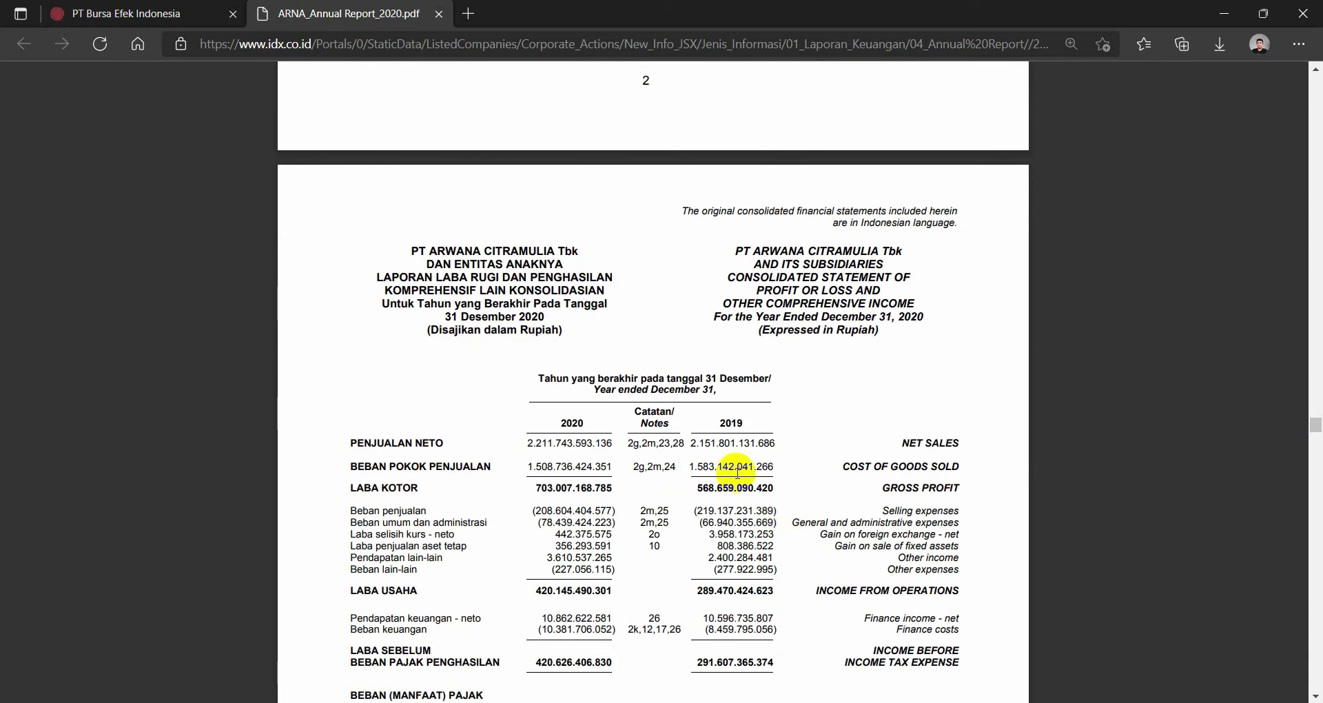
# Examine the 2020 profit attributable to owners of the parent entity and the reporting currency in ARNA's profit or loss statement
pyautogui.scroll(-2, 492, 390)
pyautogui.scroll(-12, 491, 391)
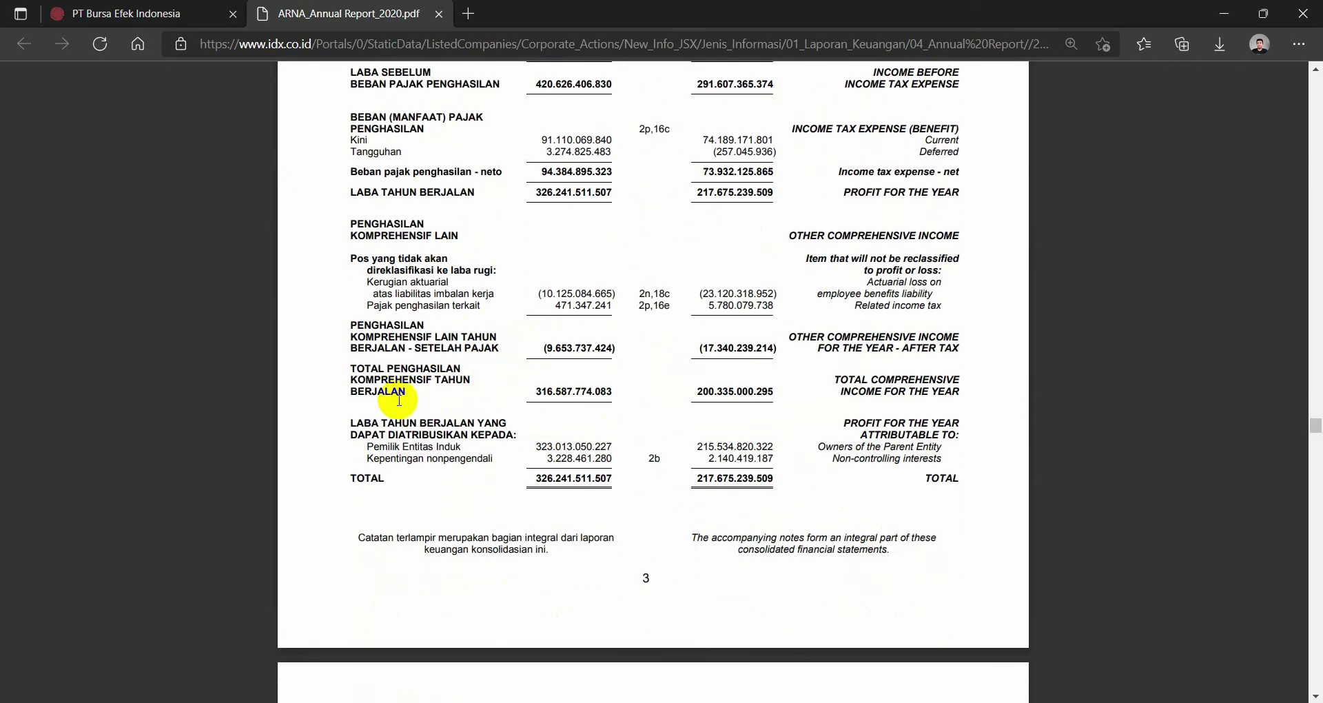
pyautogui.moveTo(352, 421); pyautogui.dragTo(624, 451)
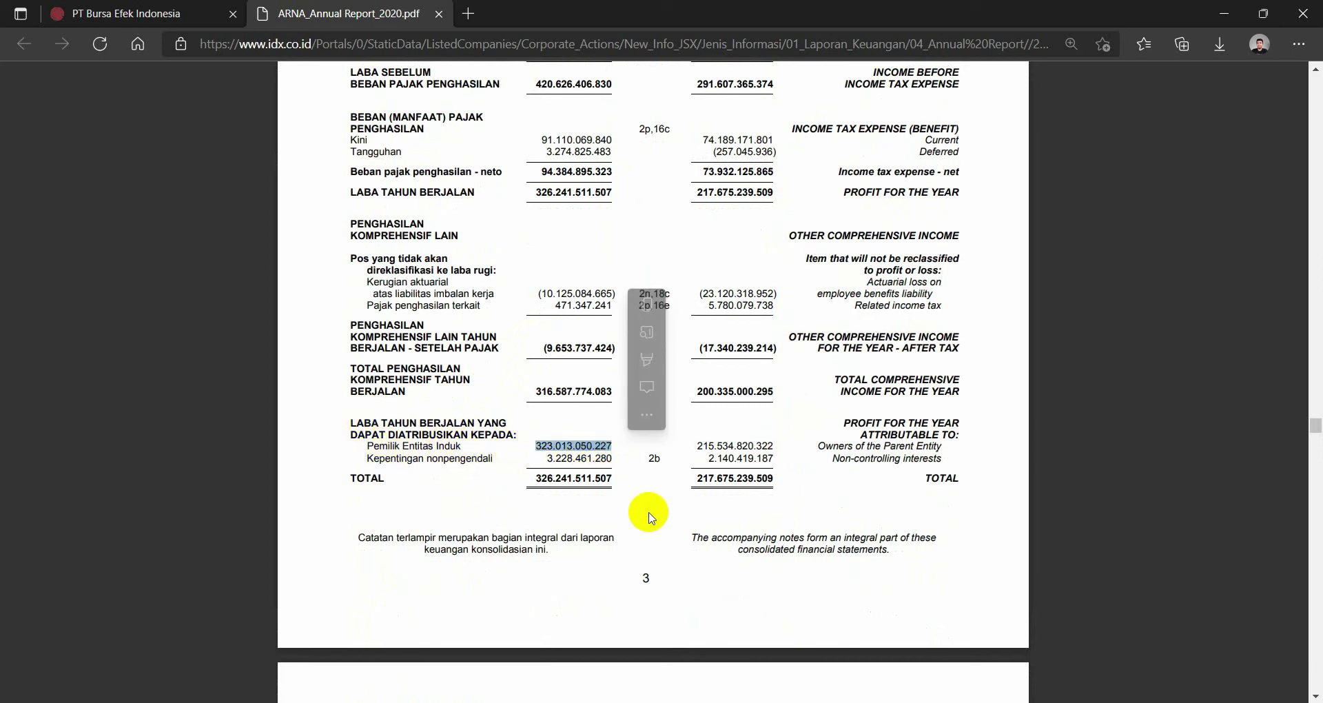
pyautogui.scroll(7, 642, 517)
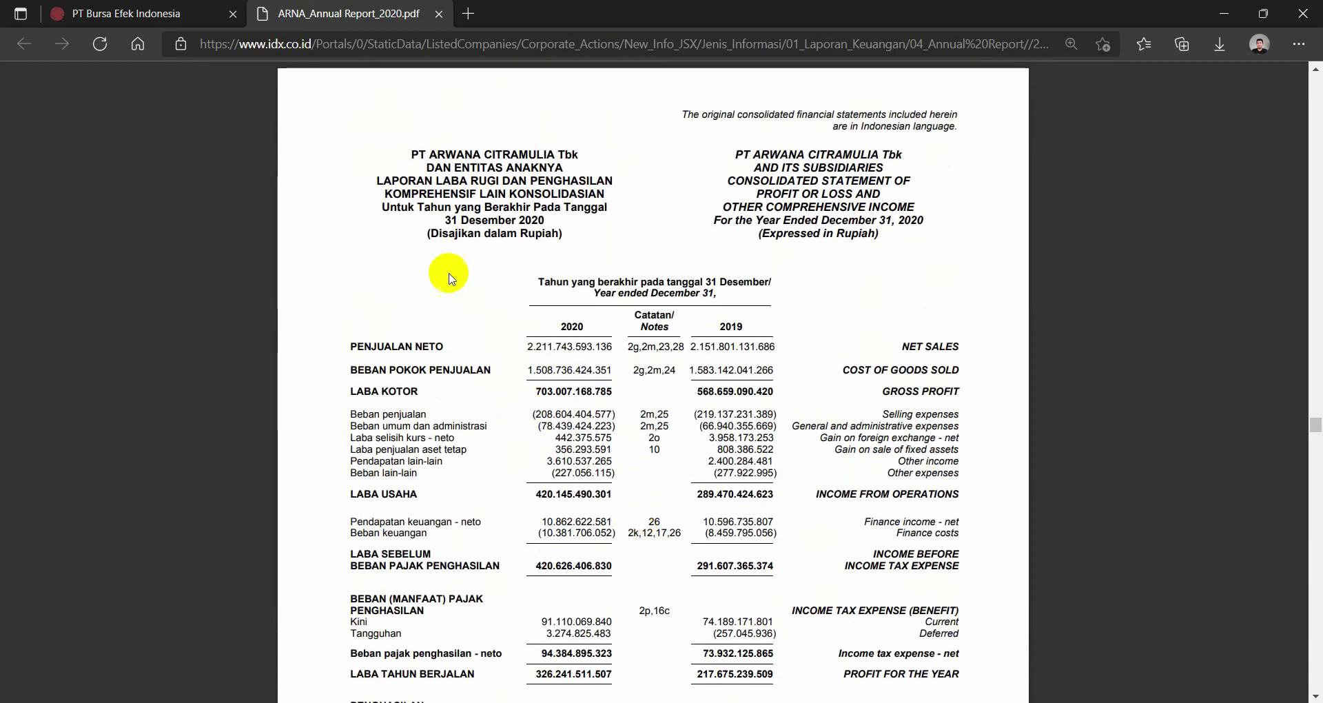
pyautogui.moveTo(429, 231); pyautogui.dragTo(555, 235)
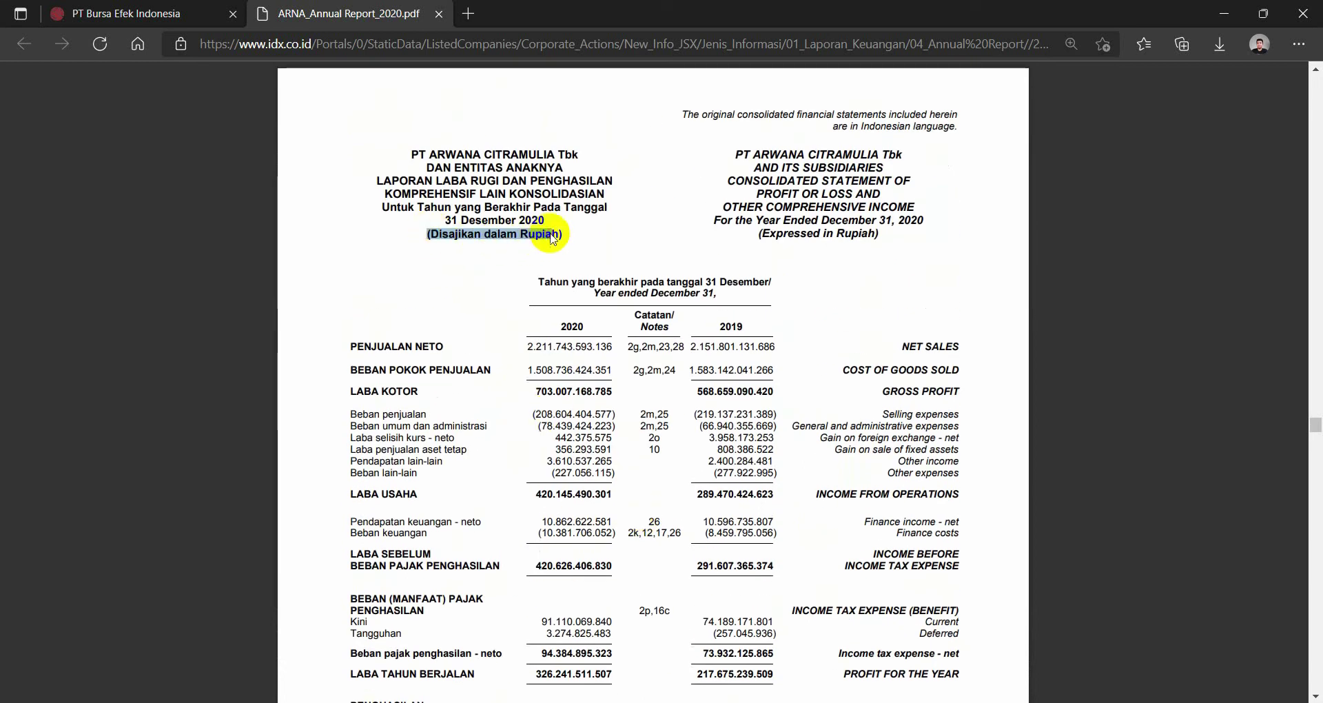
pyautogui.click(438, 233)
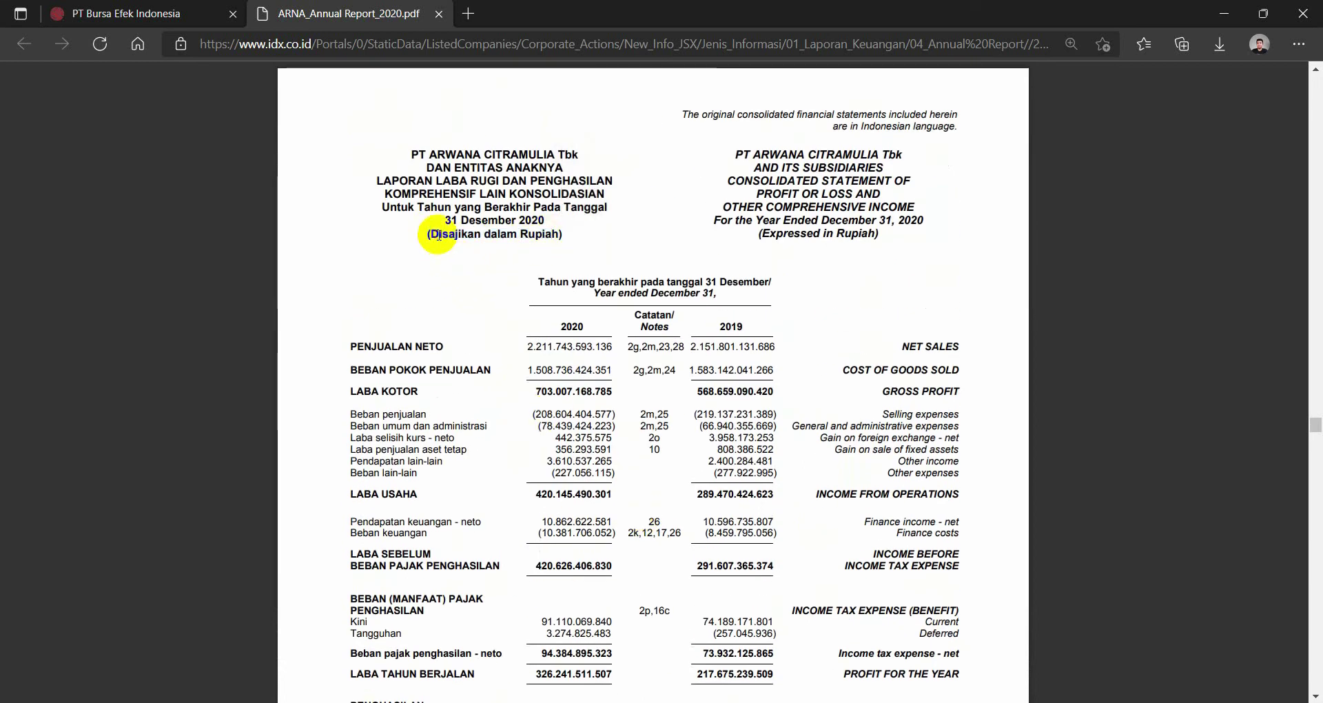
pyautogui.scroll(-4, 607, 487)
pyautogui.scroll(-2, 607, 487)
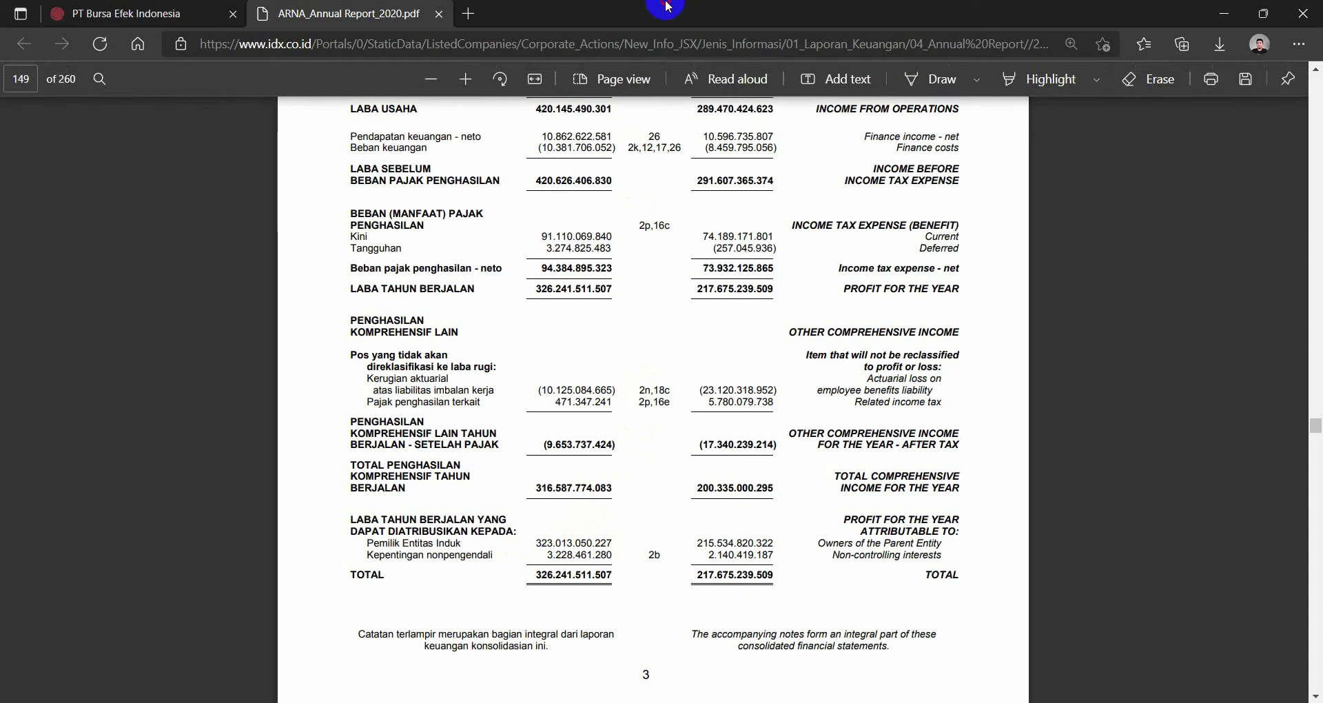
# Place the ARNA report side by side with the Excel workbook and enter 323.013.050.227 as ARNA's Laba Bersih in C2
pyautogui.press('super+Right')
pyautogui.click(222, 352)
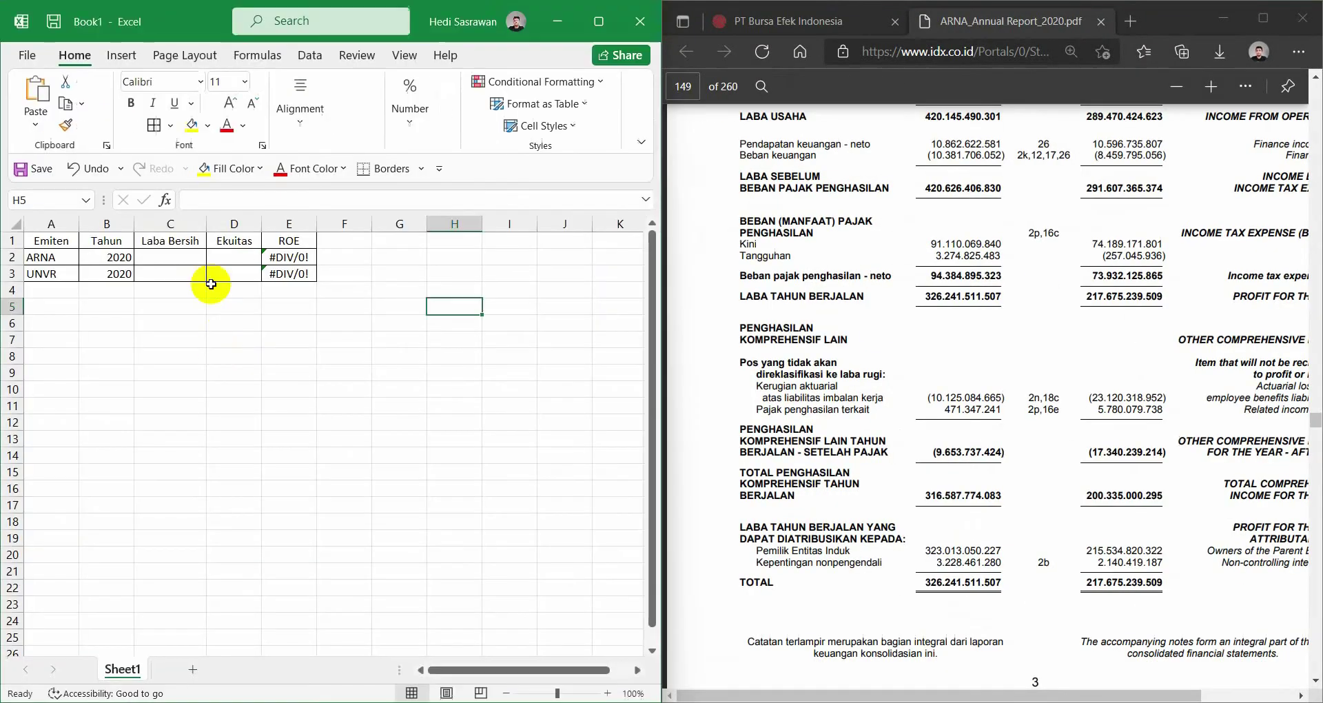
pyautogui.click(170, 256)
pyautogui.write('323.01')
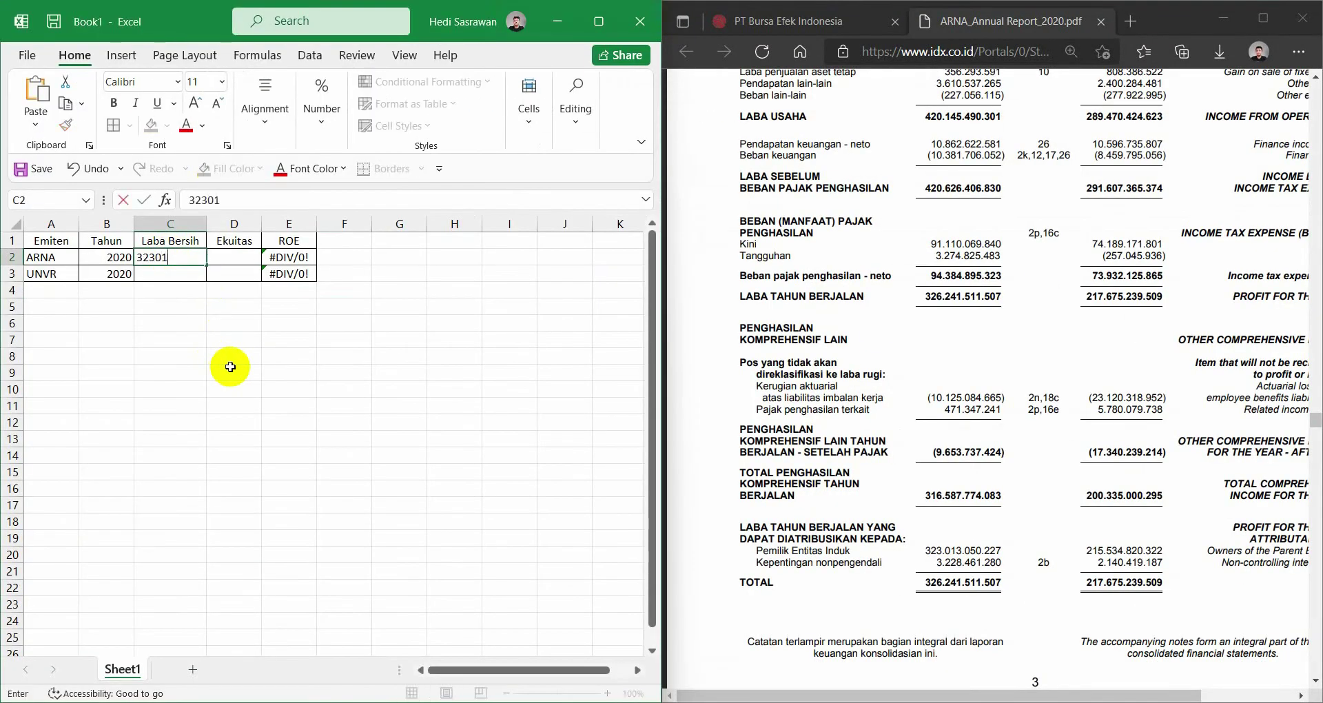
pyautogui.write('3.050.227')
pyautogui.press('Return')
# Find the 2020 equity attributable to owners of the parent entity in ARNA's consolidated statement of financial position
pyautogui.scroll(6, 848, 360)
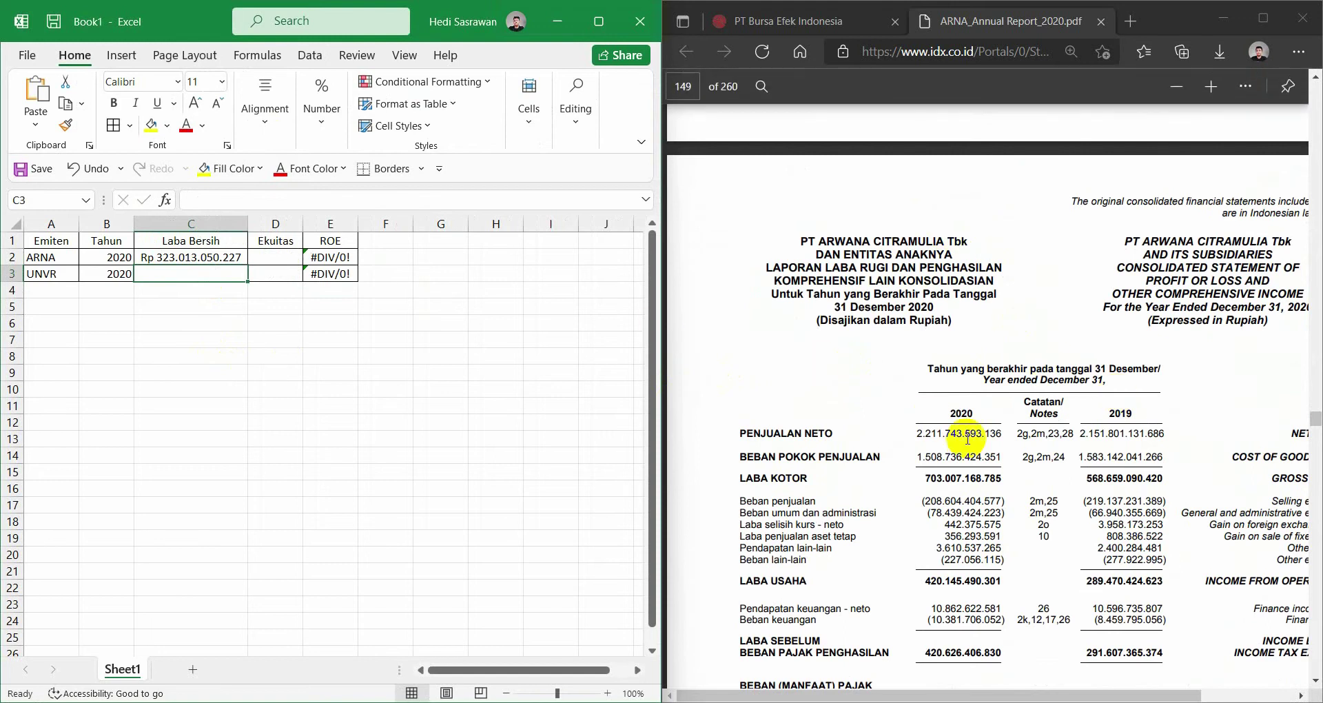
pyautogui.scroll(20, 941, 451)
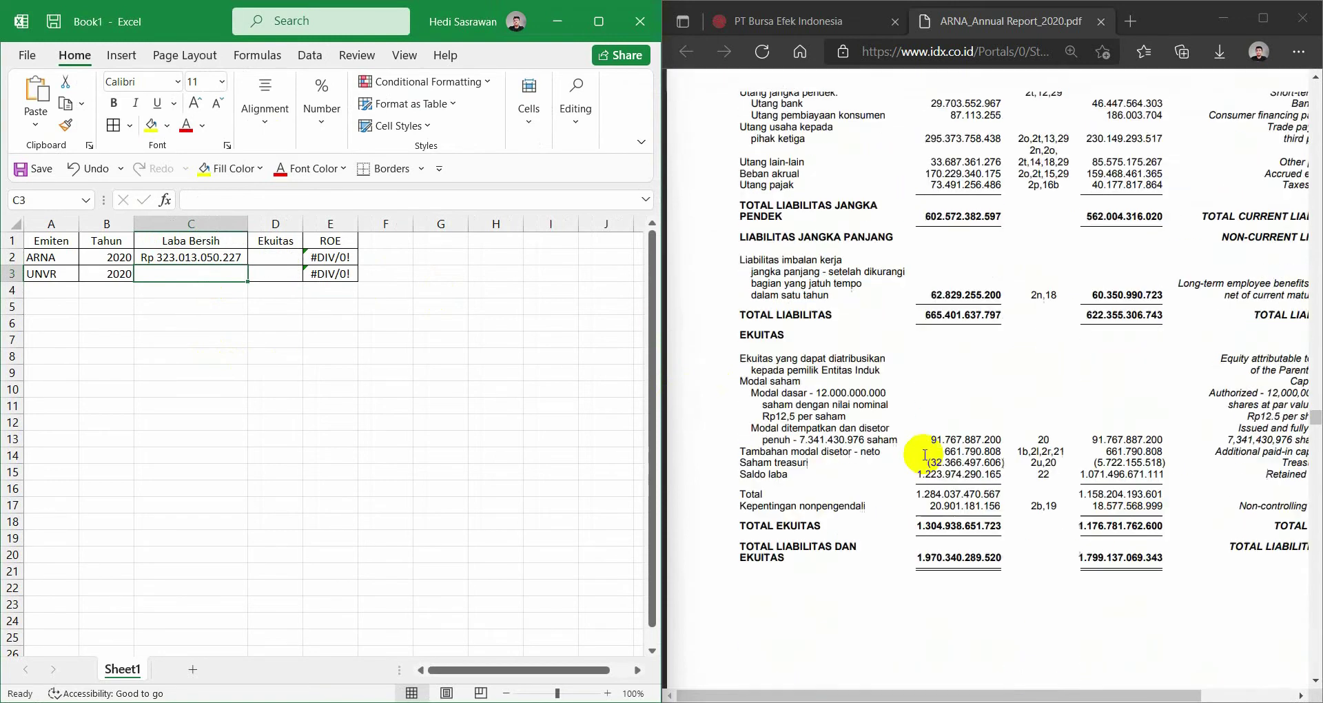
pyautogui.scroll(12, 924, 455)
pyautogui.scroll(-4, 856, 481)
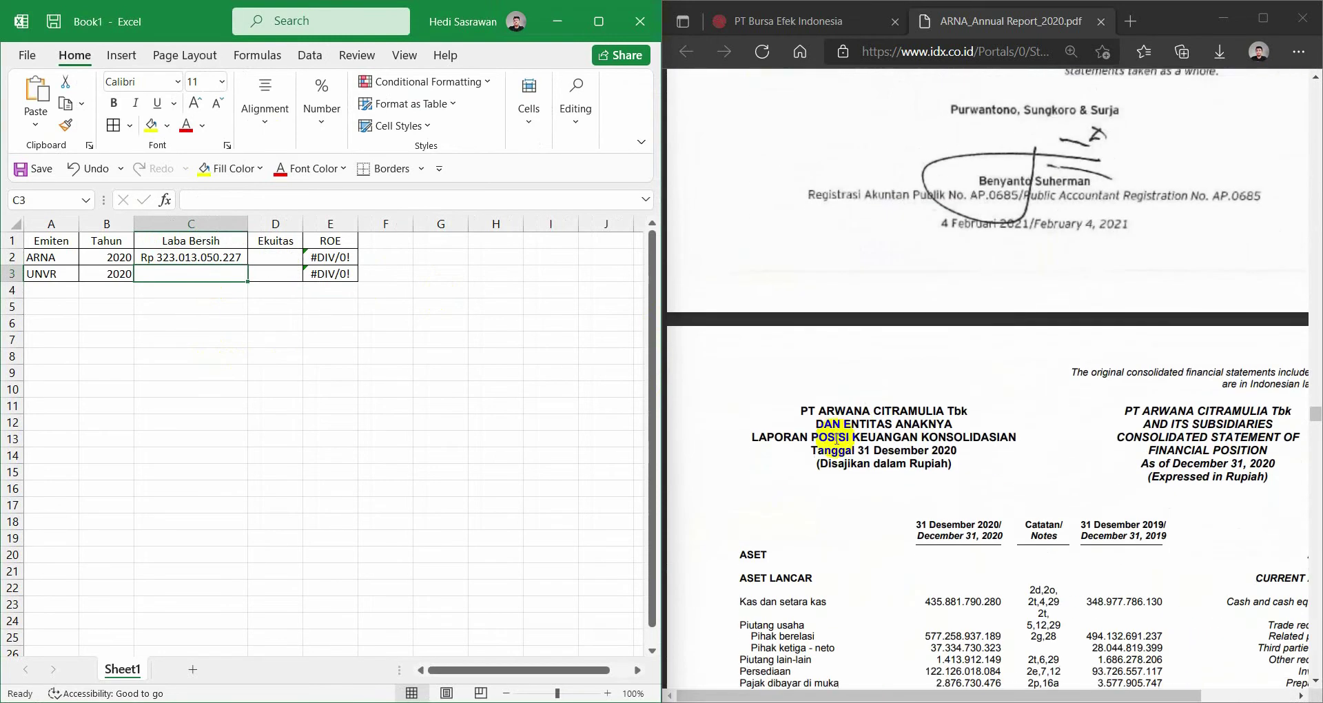
pyautogui.scroll(-15, 766, 438)
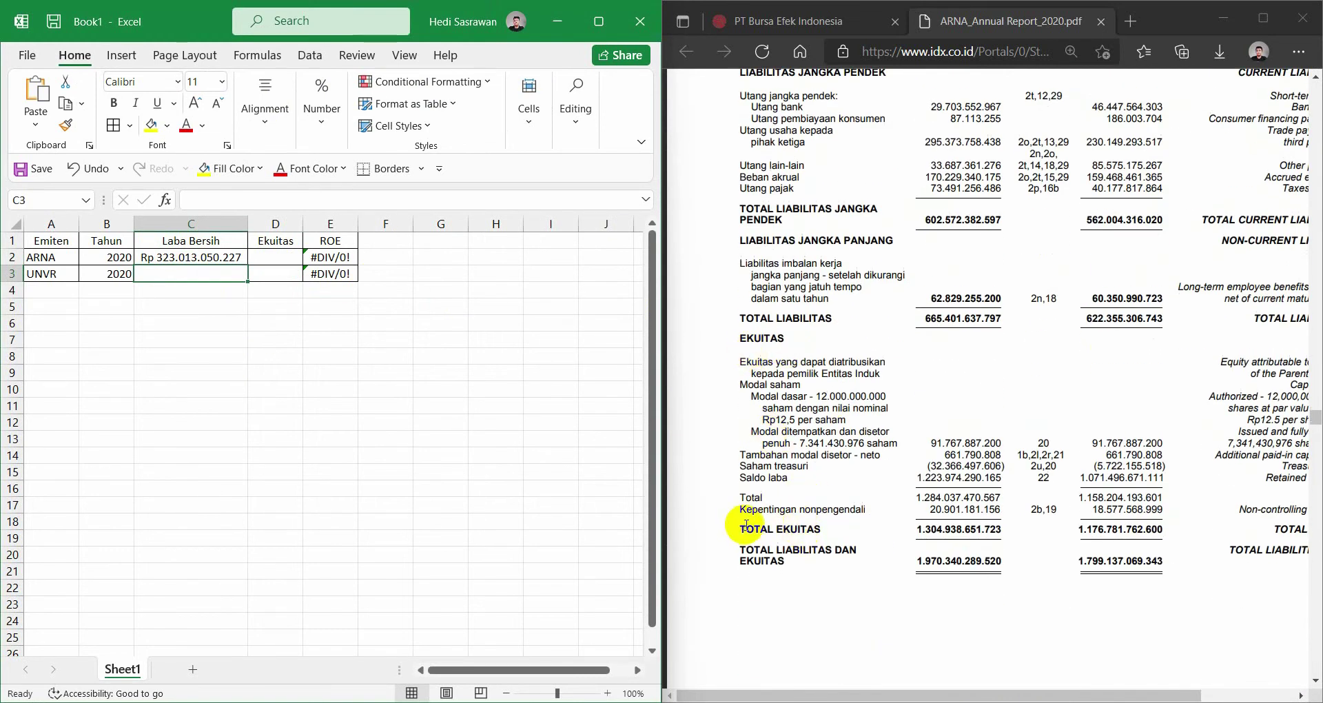
pyautogui.moveTo(735, 495); pyautogui.dragTo(1018, 495)
pyautogui.moveTo(734, 529); pyautogui.dragTo(1000, 534)
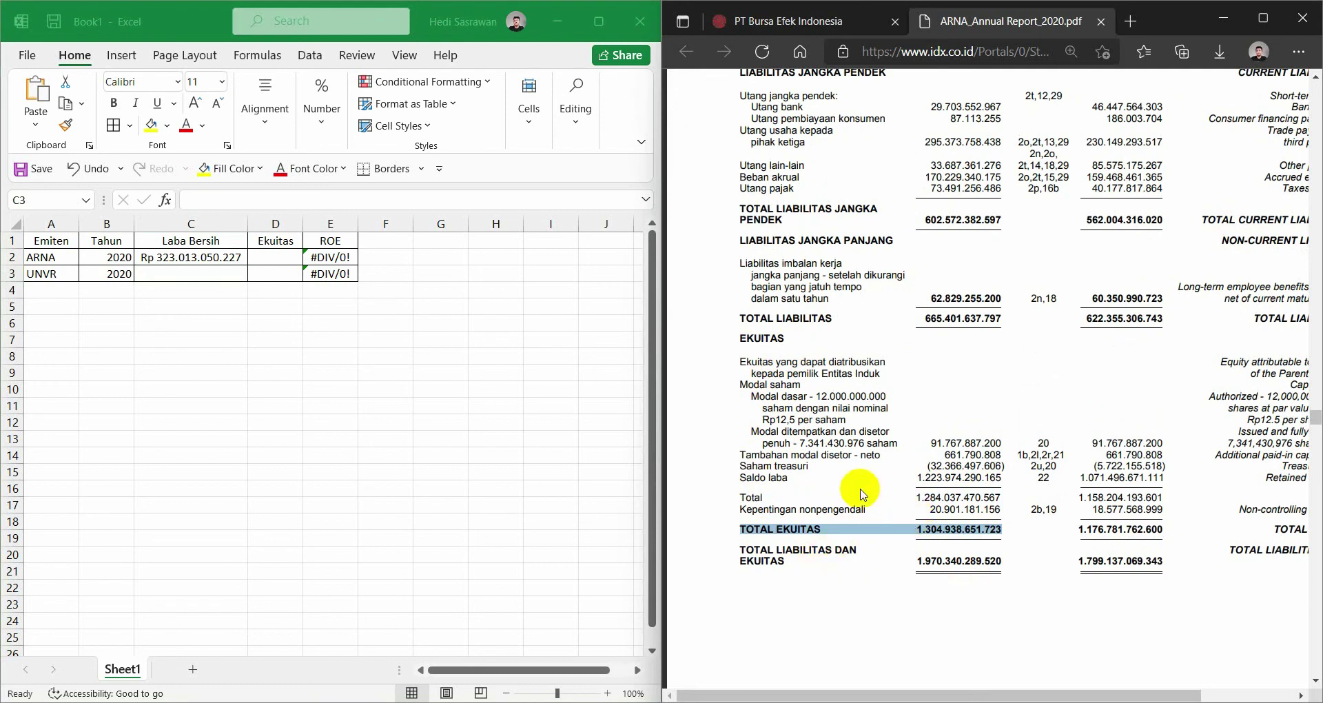
pyautogui.click(914, 493)
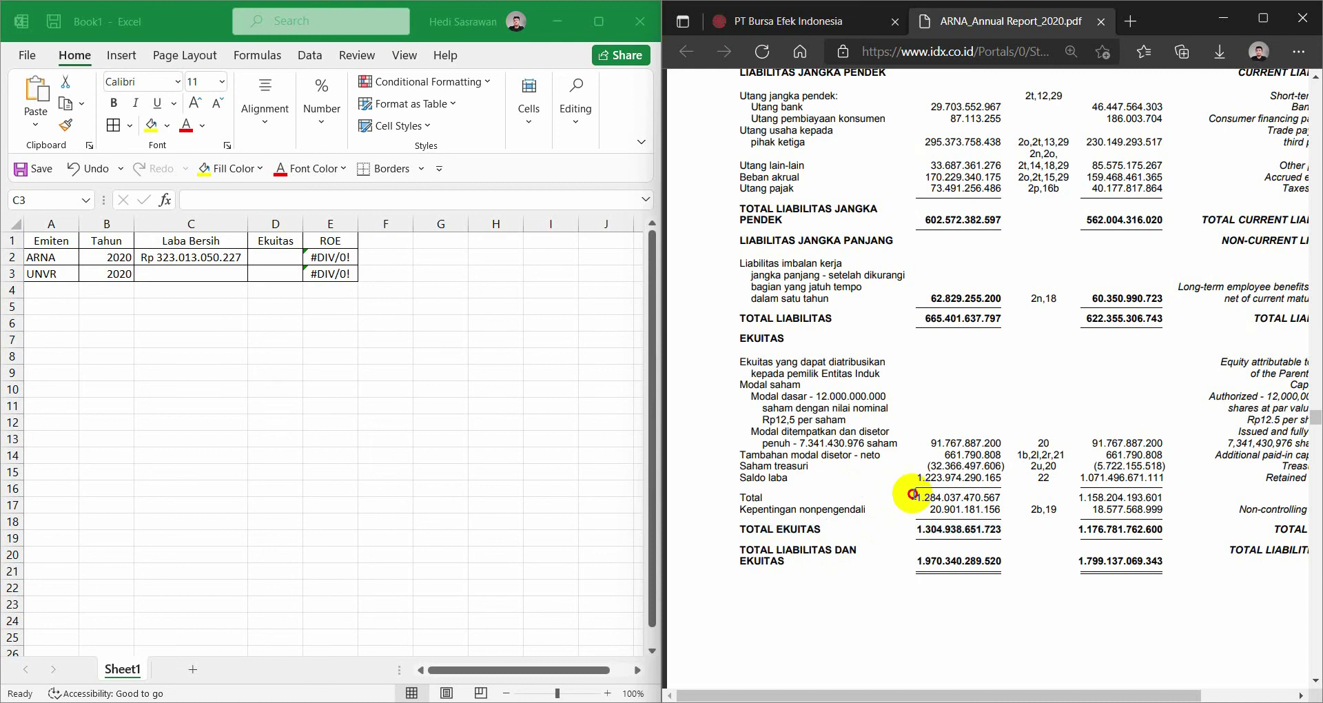
pyautogui.moveTo(913, 493); pyautogui.dragTo(1013, 499)
# Enter 1.284.037.470.567 as ARNA's Ekuitas in cell D2 of the Excel table
pyautogui.hotkey('alt', 'Tab')
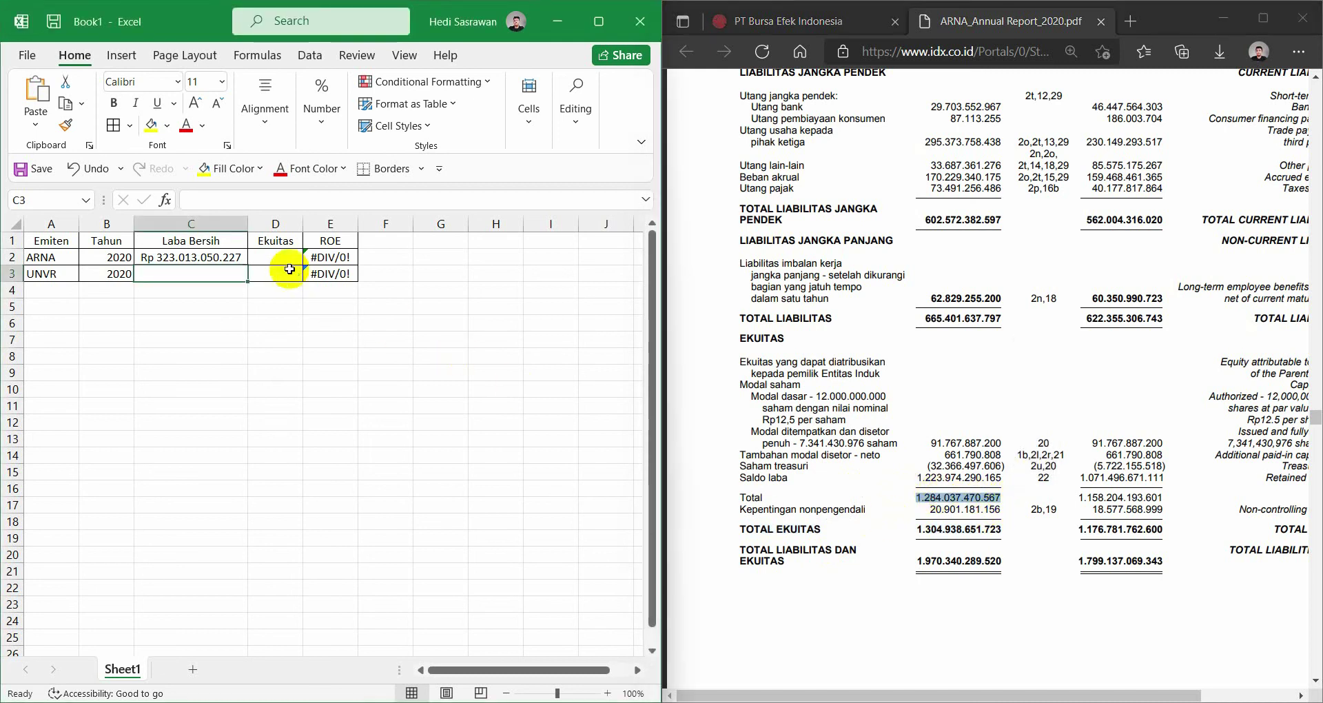
pyautogui.click(281, 255)
pyautogui.write('1.2')
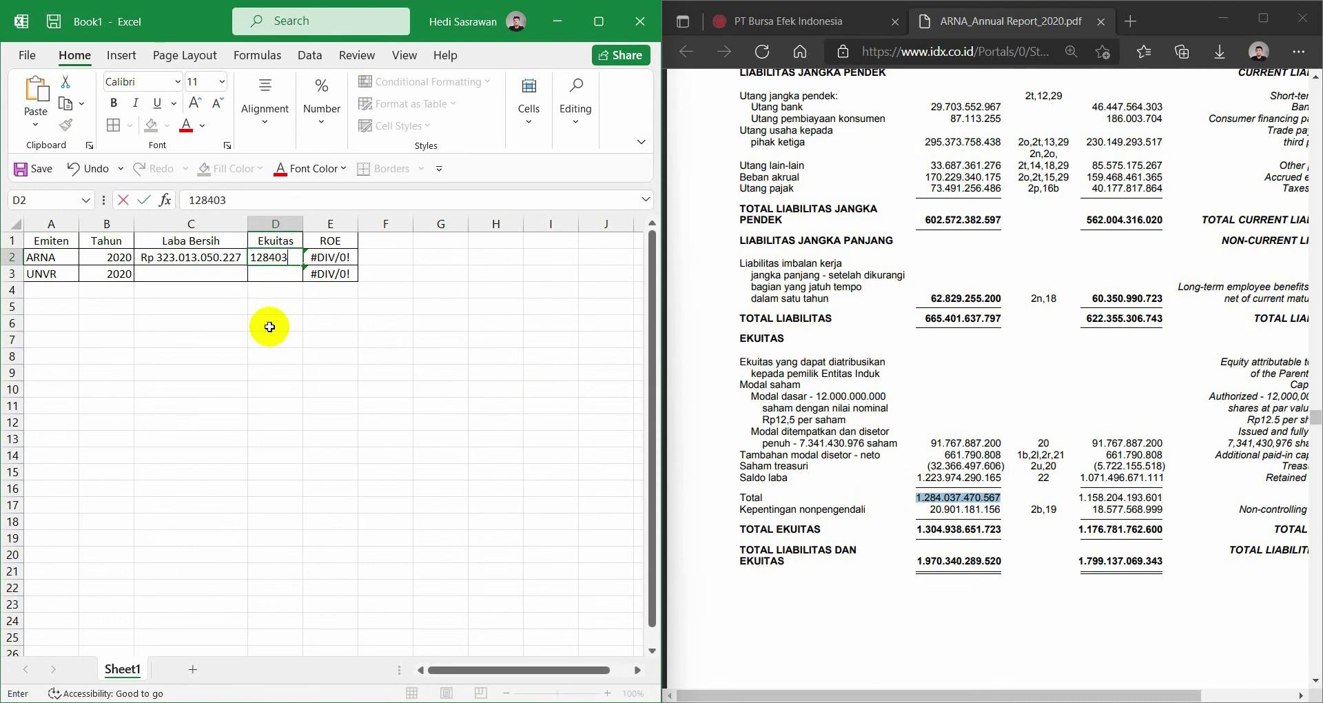
pyautogui.write('84.037.470.567')
pyautogui.press('Return')
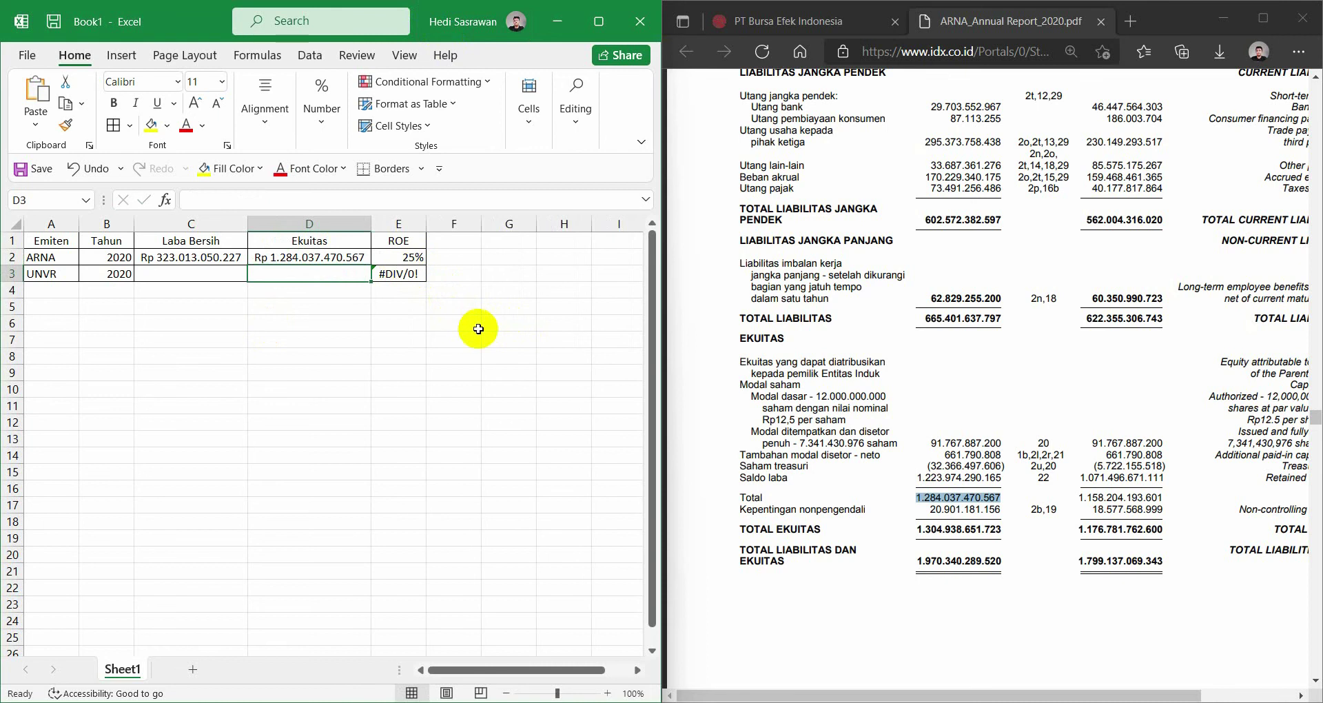
pyautogui.click(455, 324)
# Close the ARNA annual report in Edge and search the stock annual reports (Laporan Tahunan) for UNVR in 2020
pyautogui.click(748, 340)
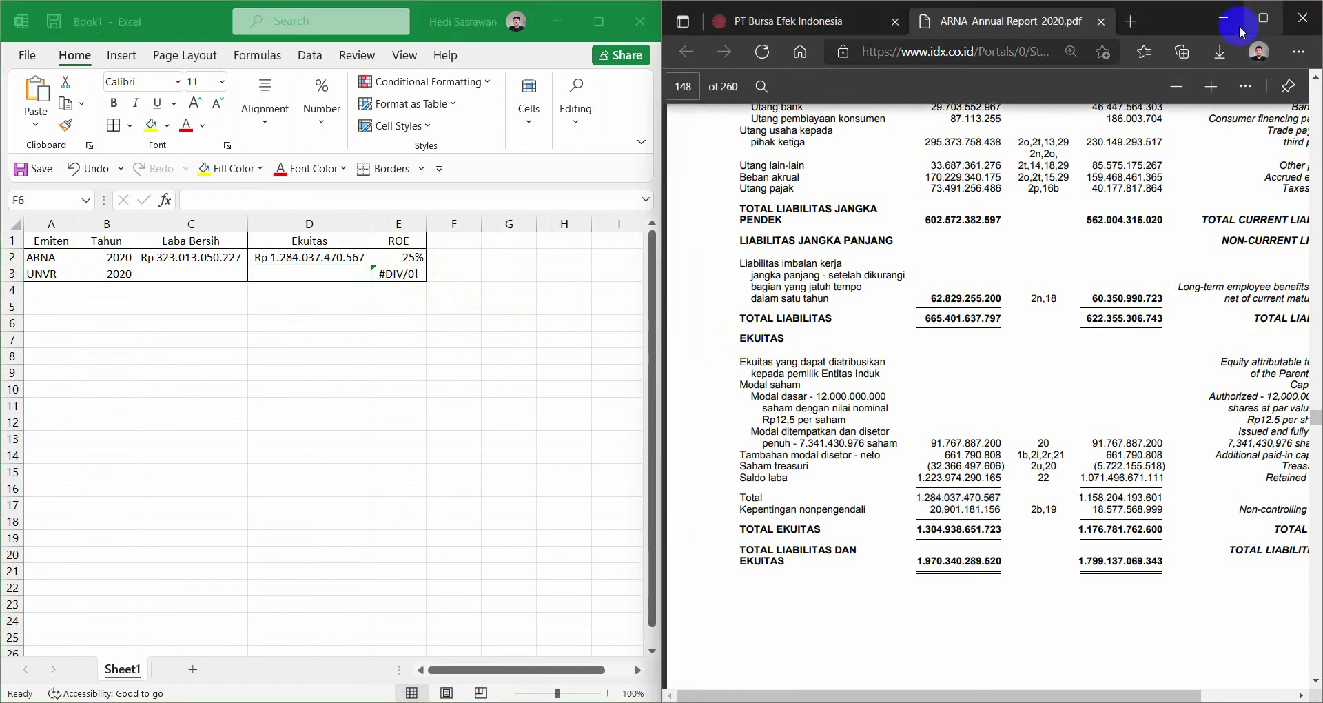
pyautogui.click(1107, 22)
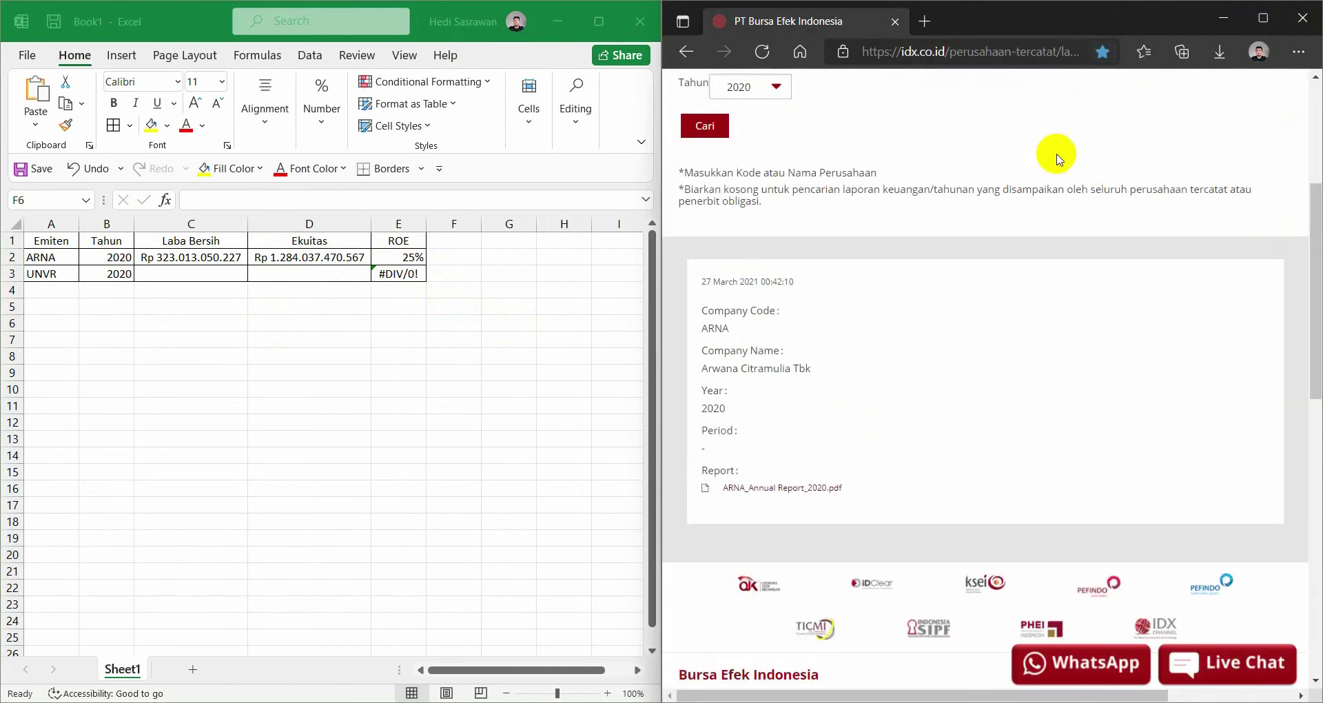
pyautogui.scroll(3, 964, 179)
pyautogui.click(755, 226)
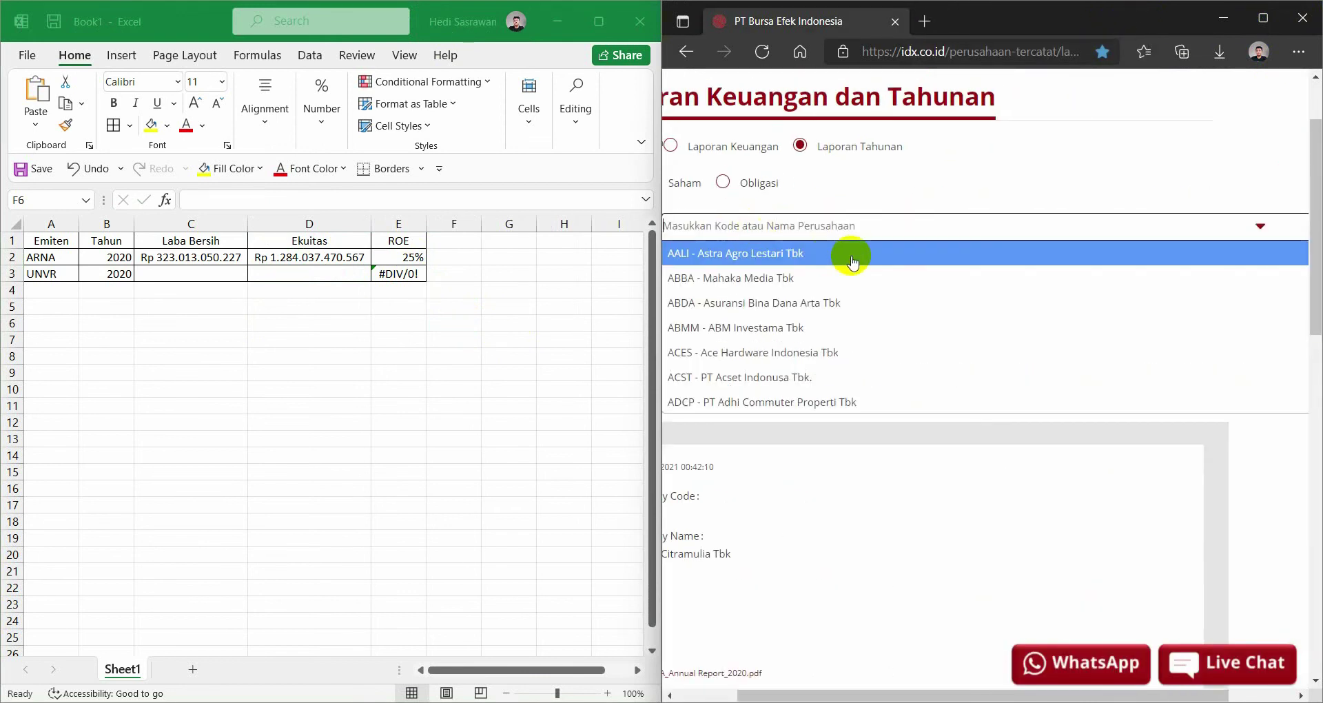
pyautogui.write('UNVR')
pyautogui.click(853, 254)
pyautogui.press('super+Up')
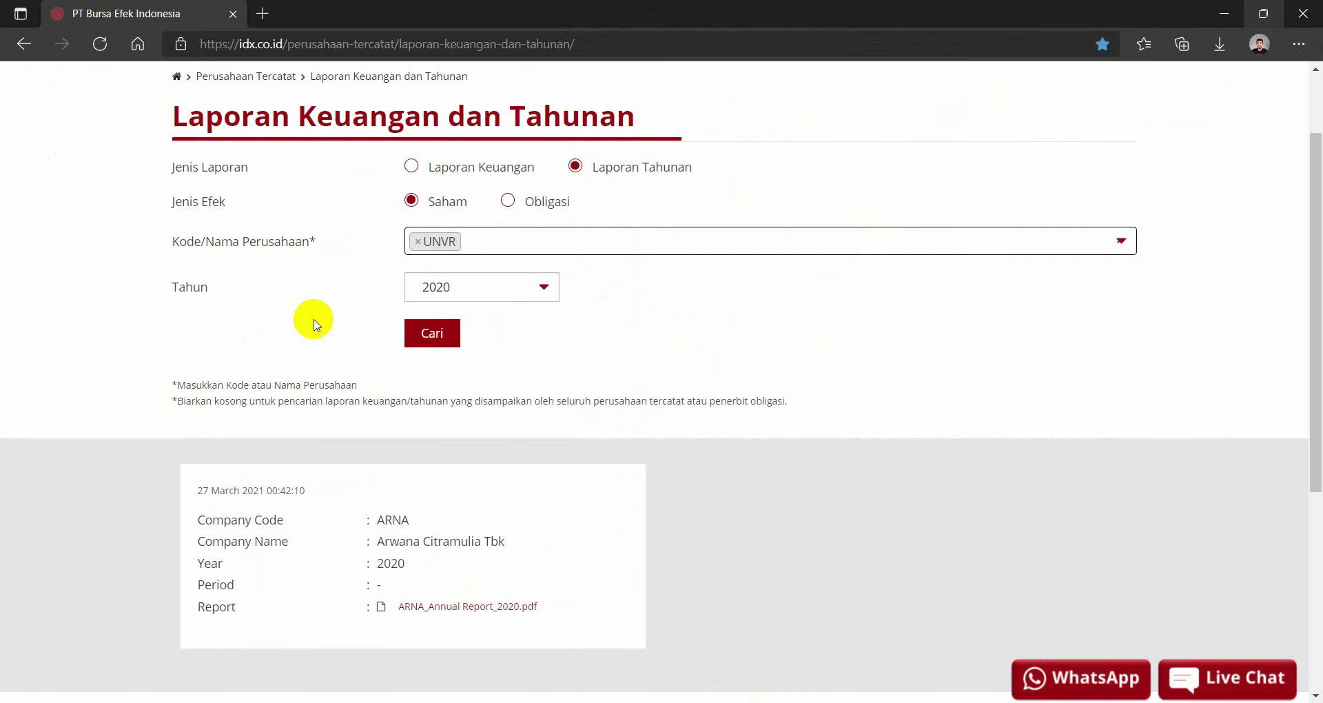
pyautogui.click(437, 345)
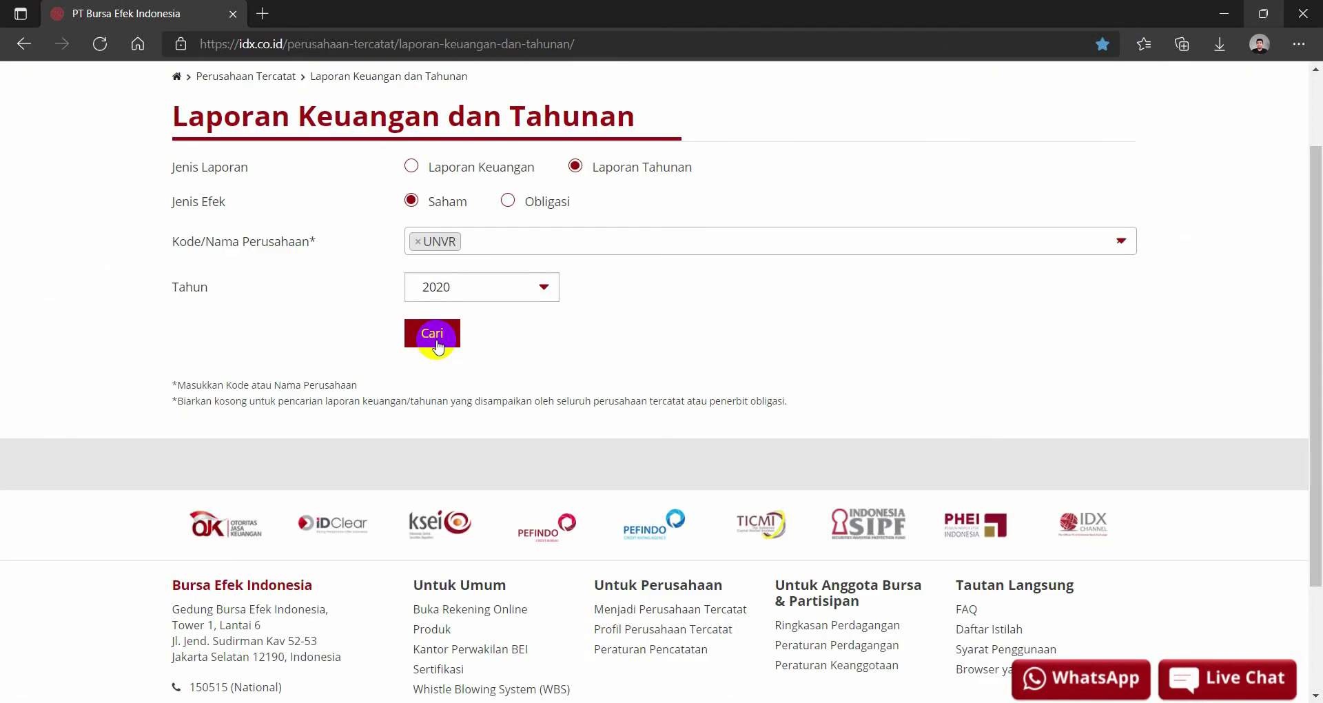
pyautogui.click(433, 333)
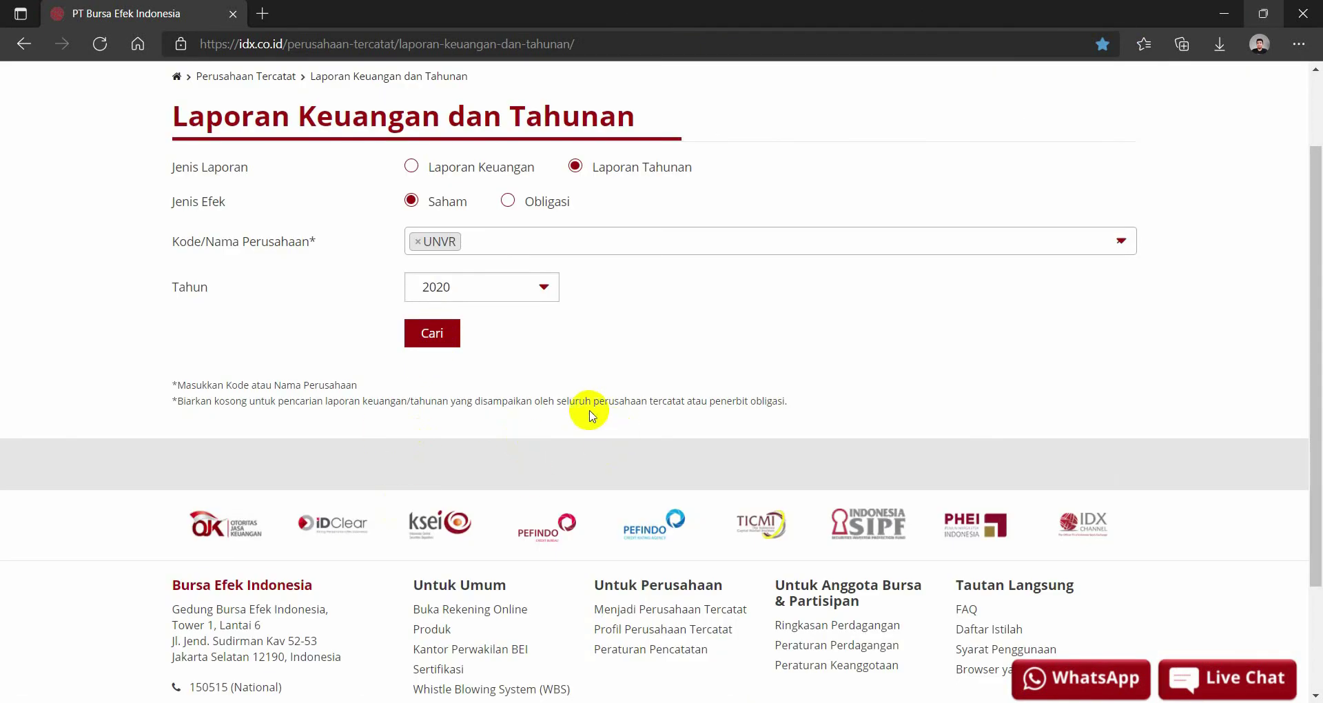
# Search UNVR's Laporan Keuangan for 2020 with the period Tahunan and open UNVR Financial Statement 2020 (audited).pdf
pyautogui.scroll(2, 628, 400)
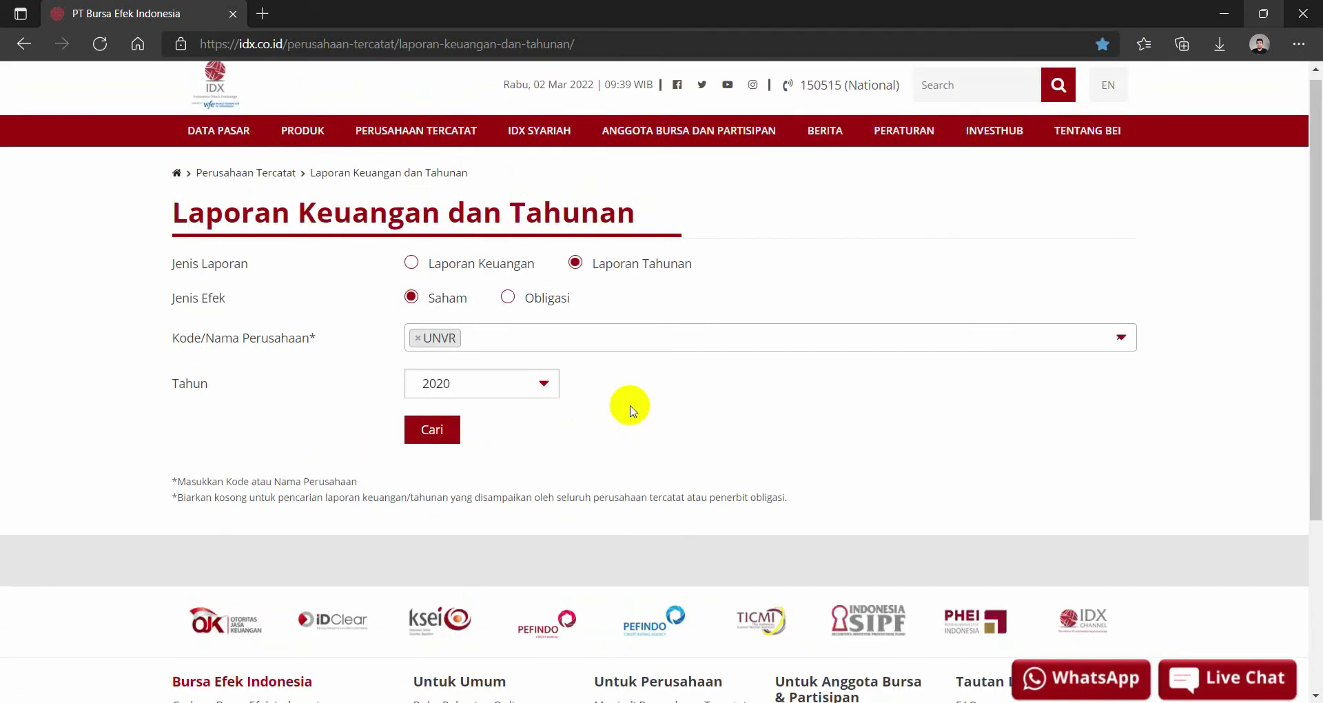
pyautogui.click(487, 269)
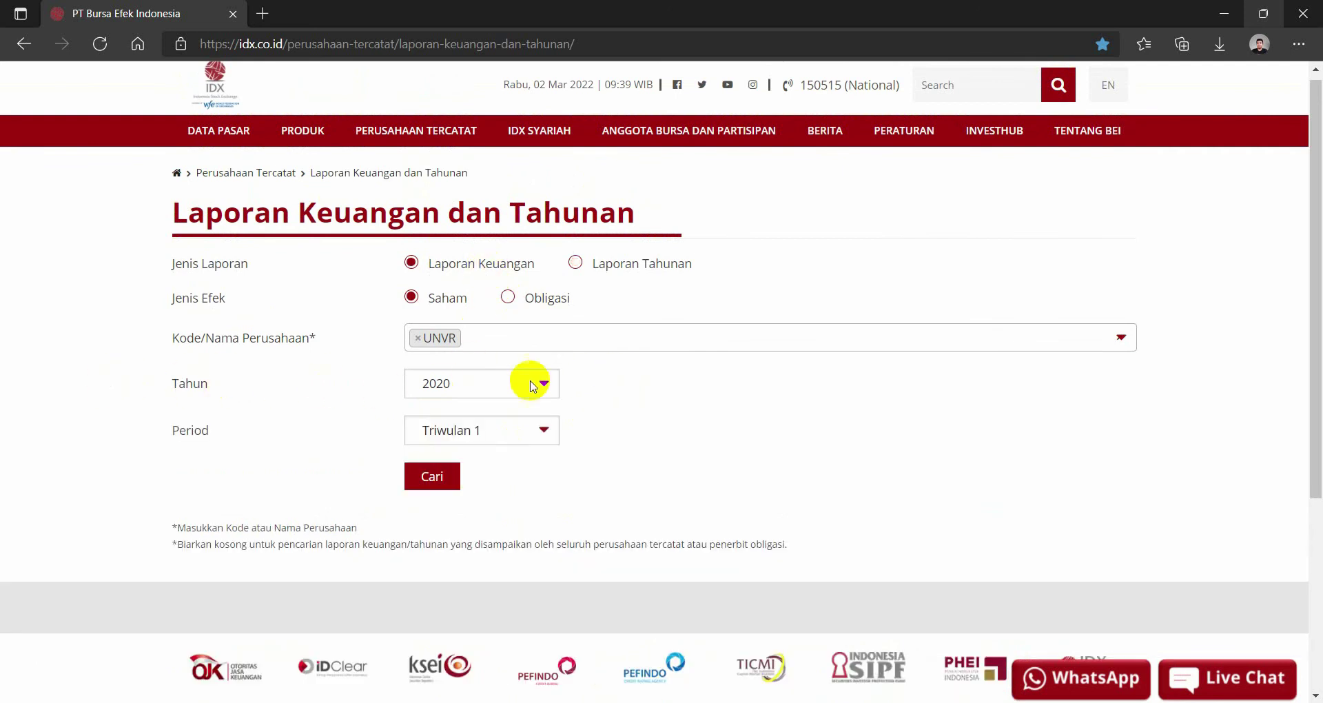
pyautogui.click(538, 431)
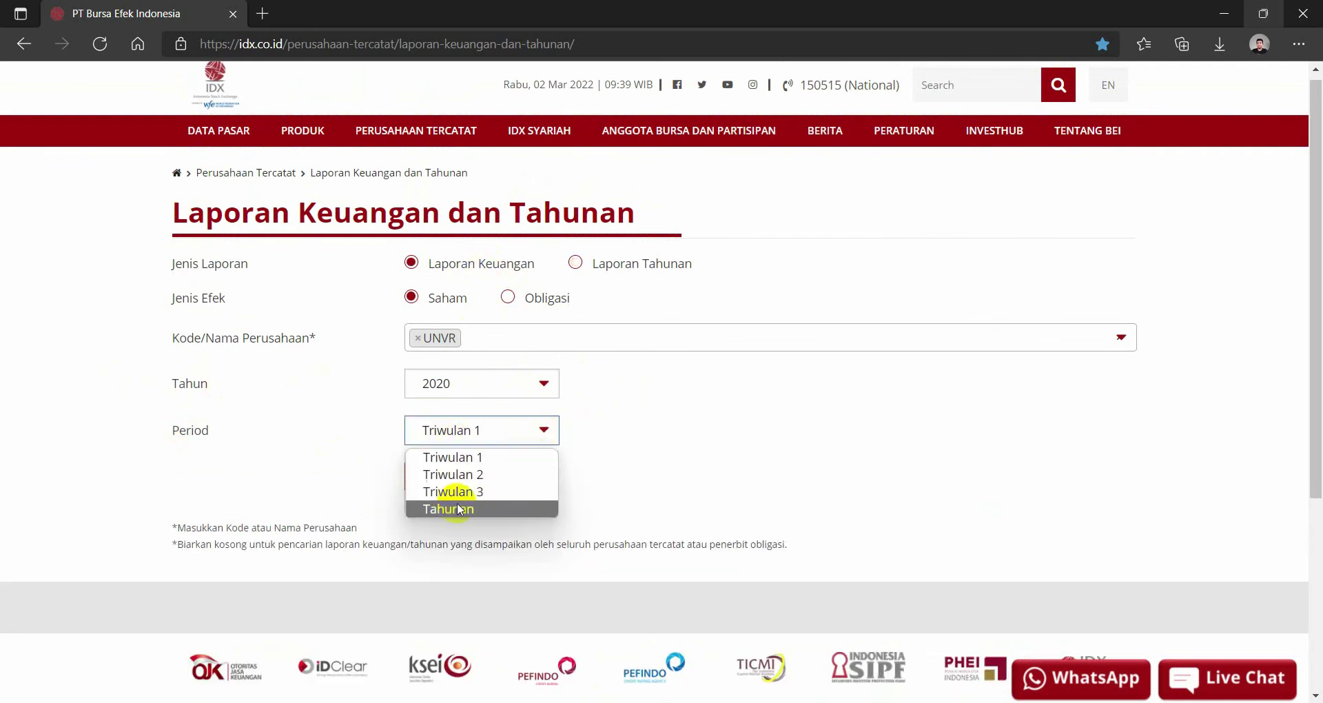
pyautogui.click(453, 509)
pyautogui.click(434, 477)
pyautogui.scroll(-3, 437, 478)
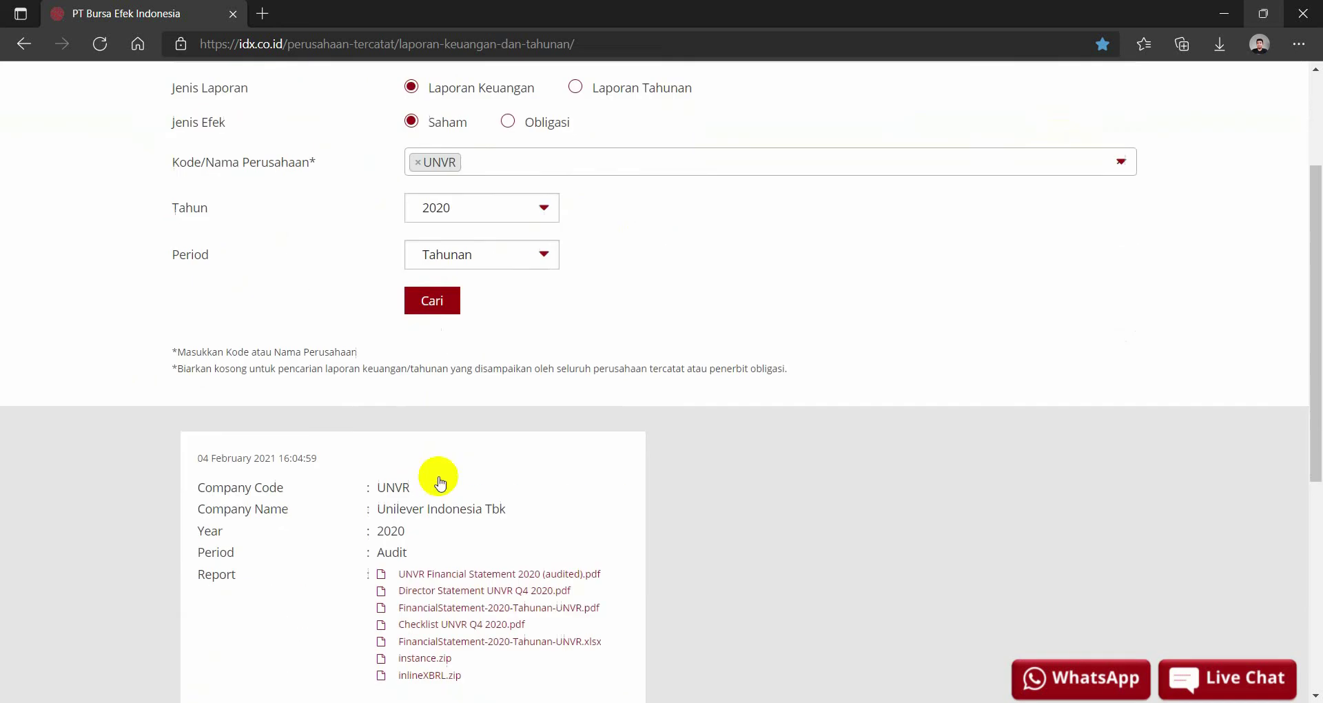
pyautogui.scroll(-1, 290, 500)
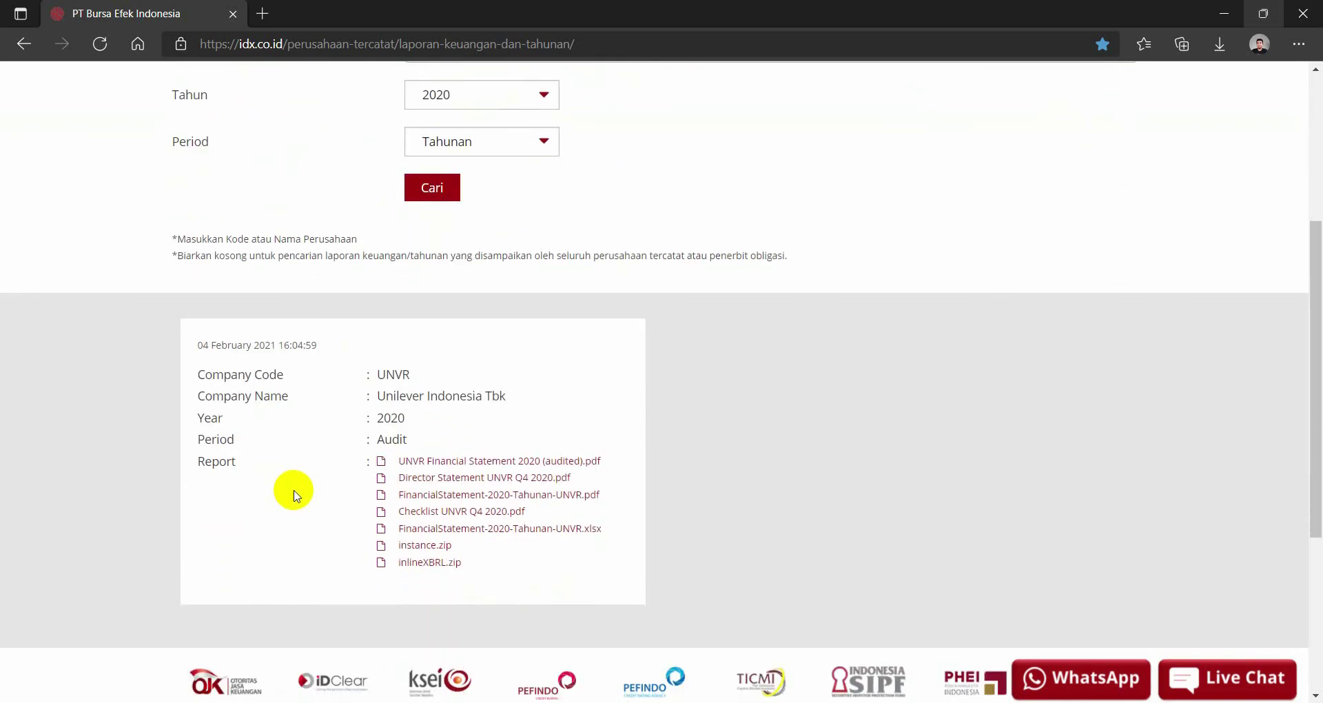
pyautogui.click(426, 461)
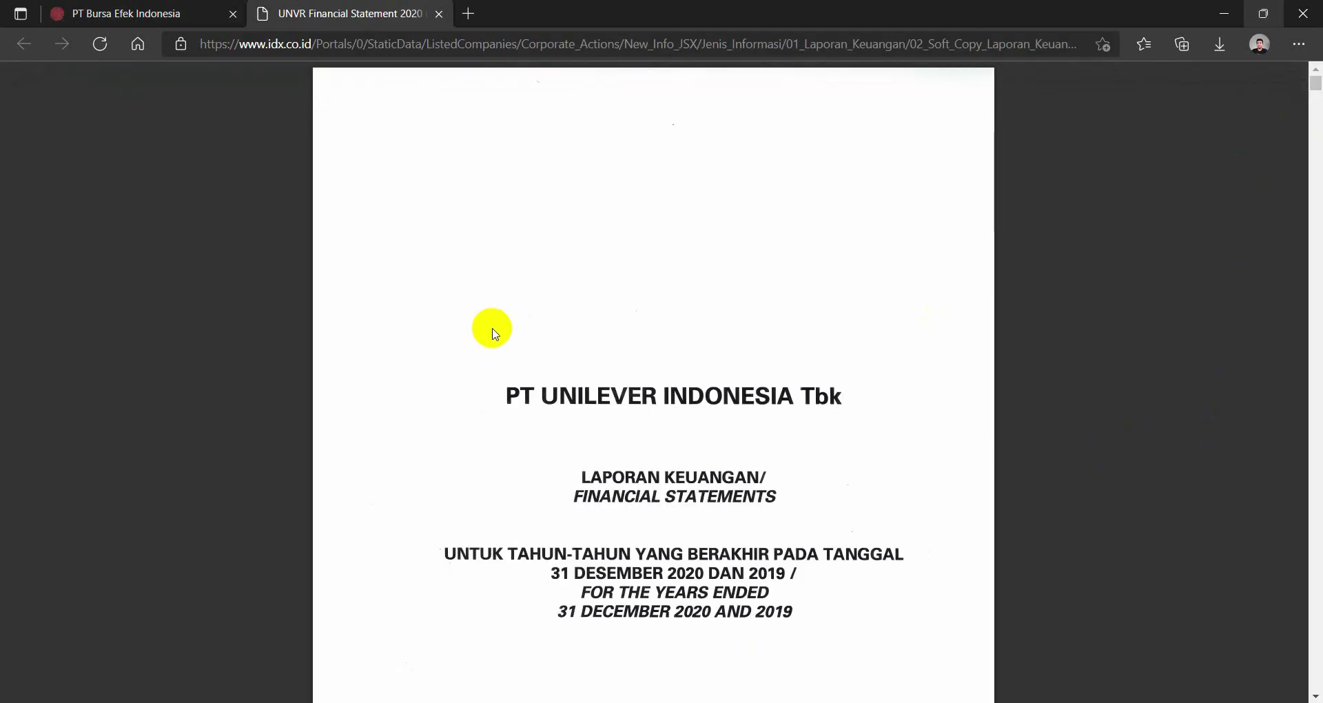
# Place the UNVR financial statement beside the Excel workbook and find its 2020 statement of profit or loss
pyautogui.moveTo(655, 10); pyautogui.dragTo(1321, 172)
pyautogui.scroll(-7, 1051, 480)
pyautogui.scroll(-20, 1052, 480)
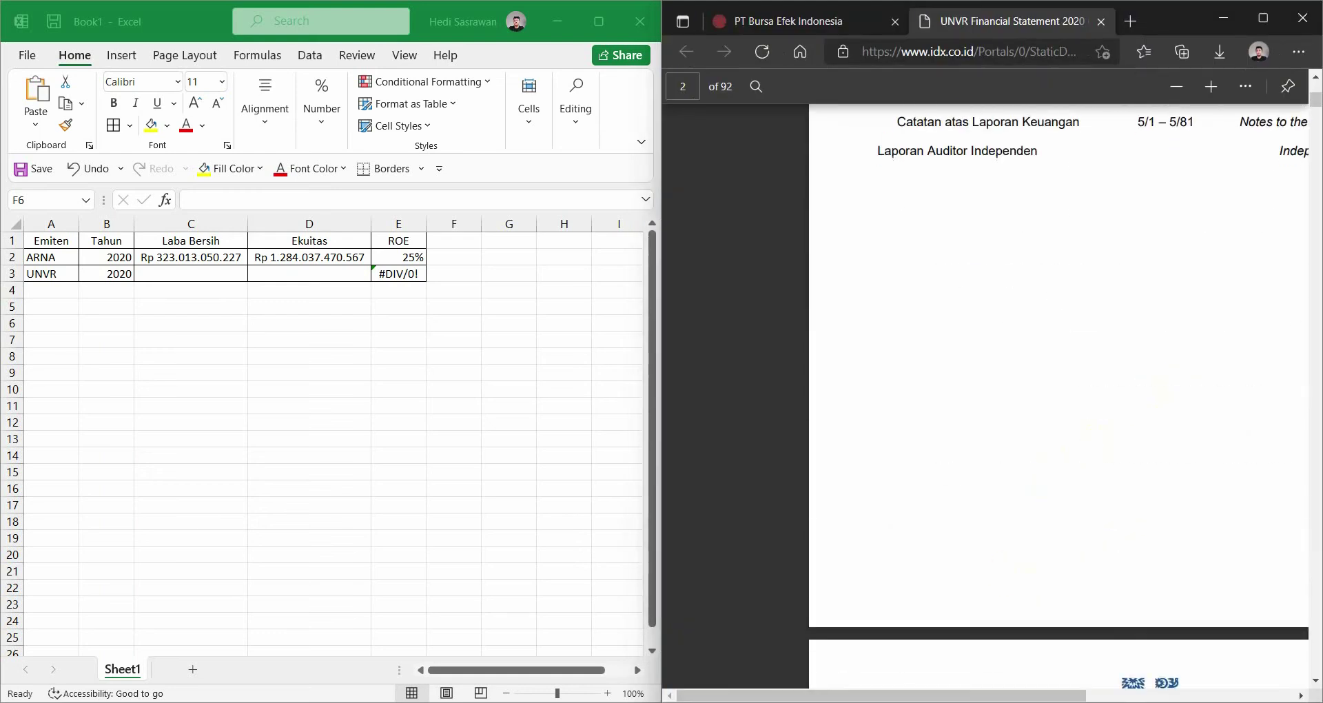
pyautogui.scroll(-5, 961, 600)
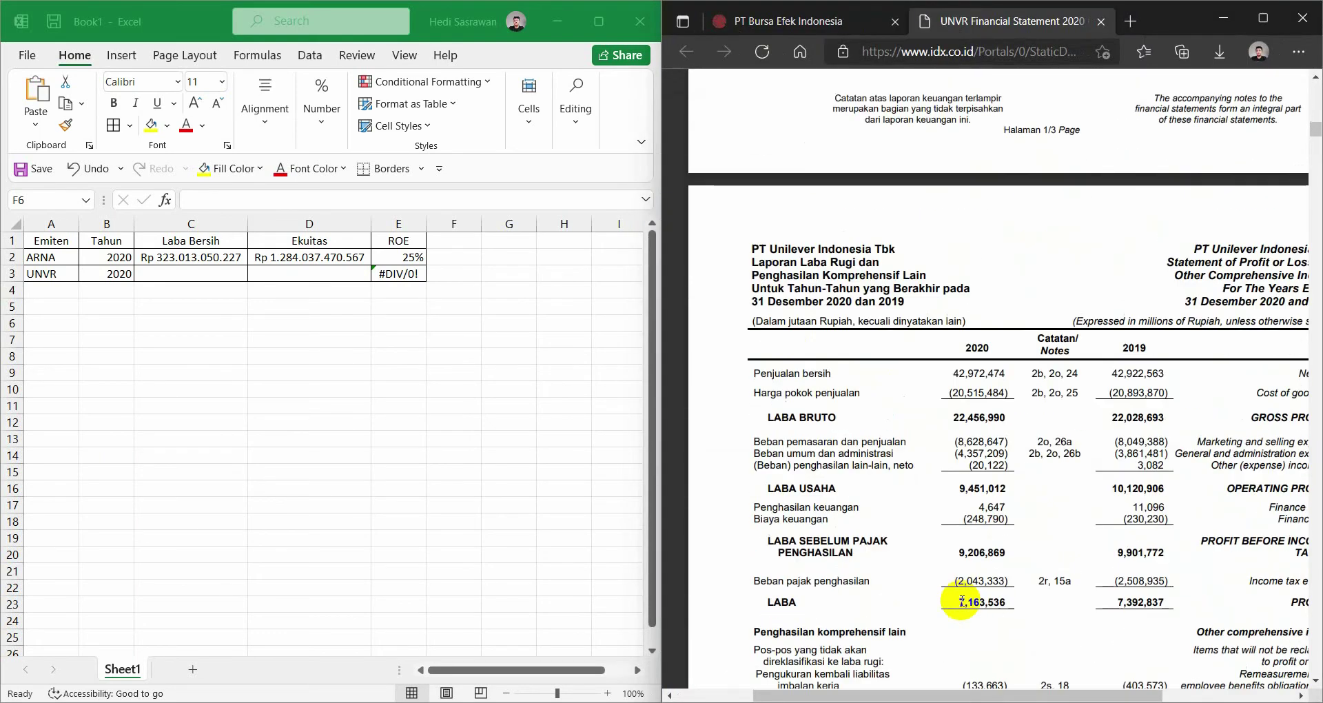
pyautogui.scroll(-2, 836, 464)
pyautogui.scroll(-12, 836, 542)
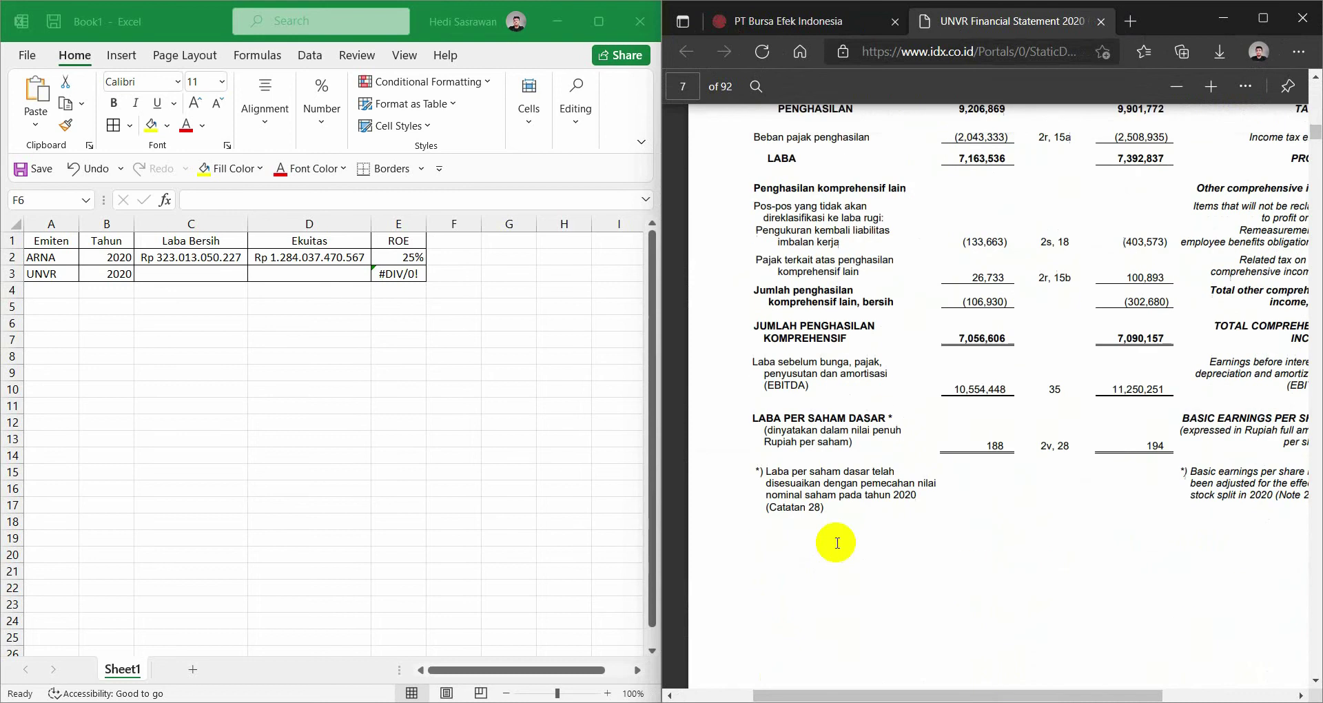
pyautogui.scroll(10, 847, 571)
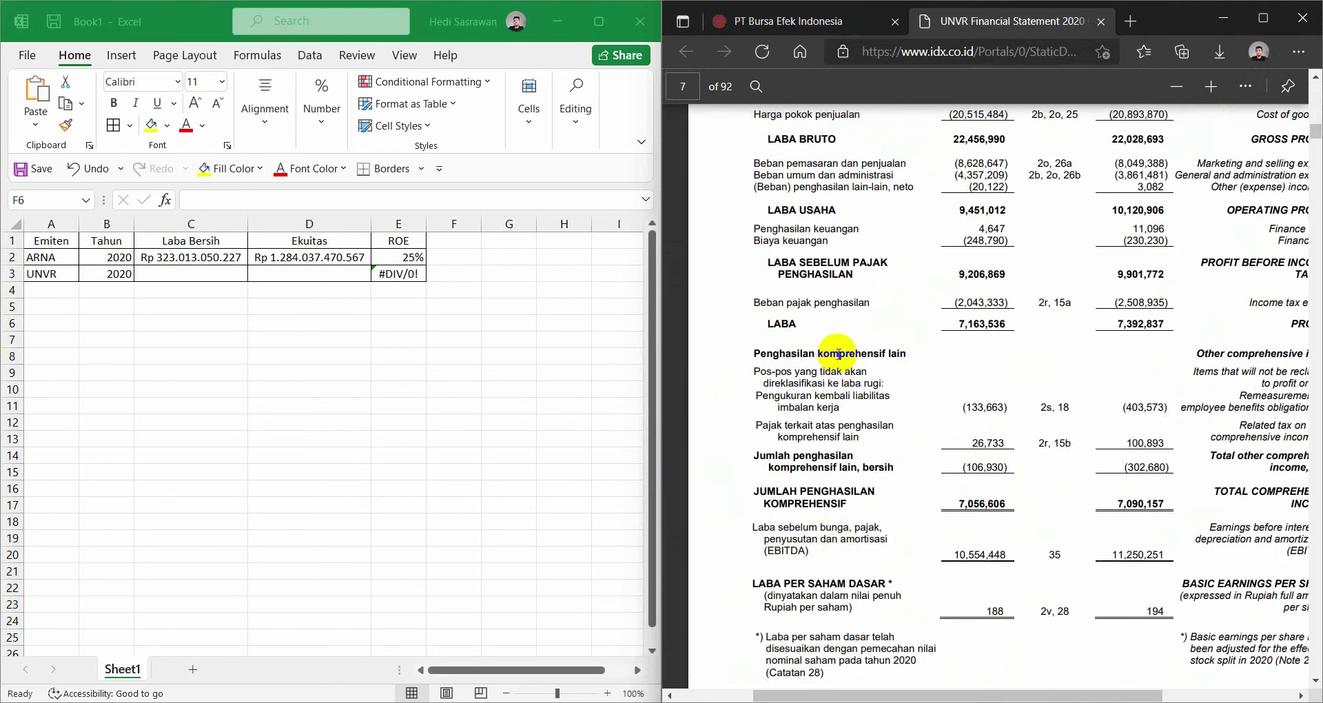
# Reopen the closed ARNA annual report alongside the UNVR financial statement
pyautogui.rightClick(1033, 21)
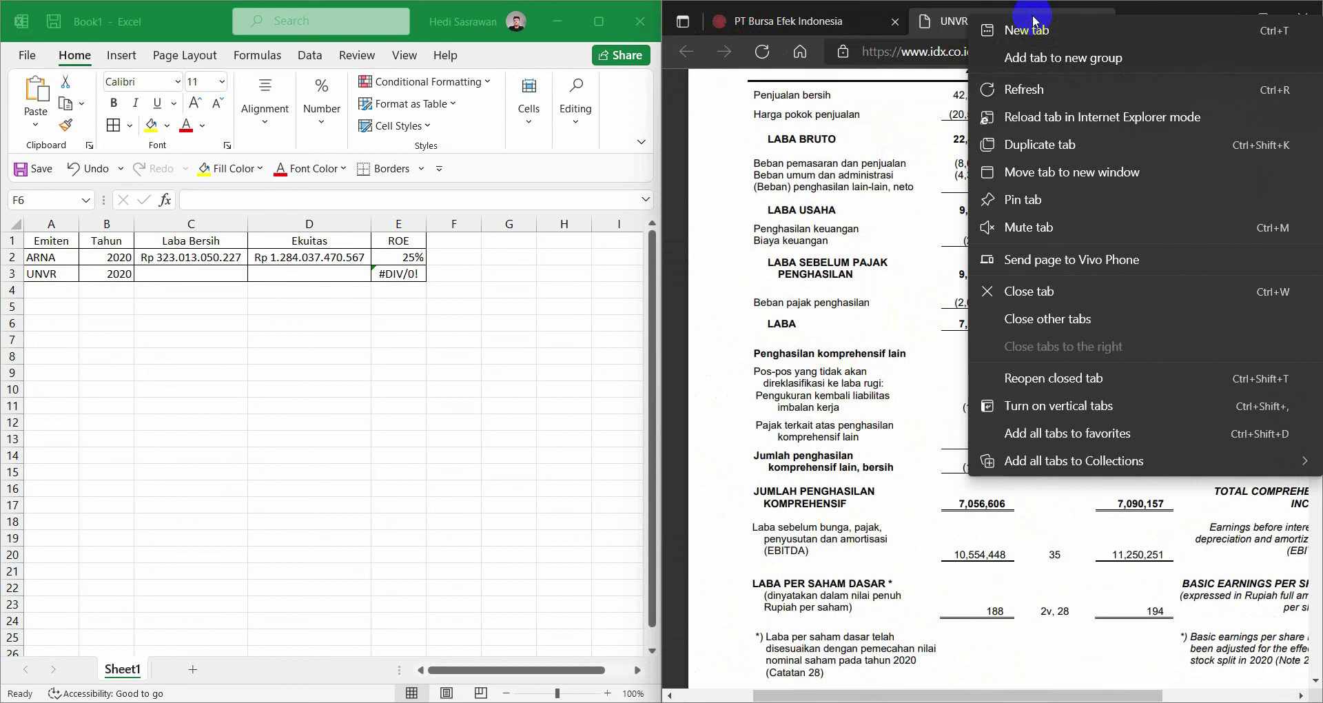
pyautogui.click(992, 380)
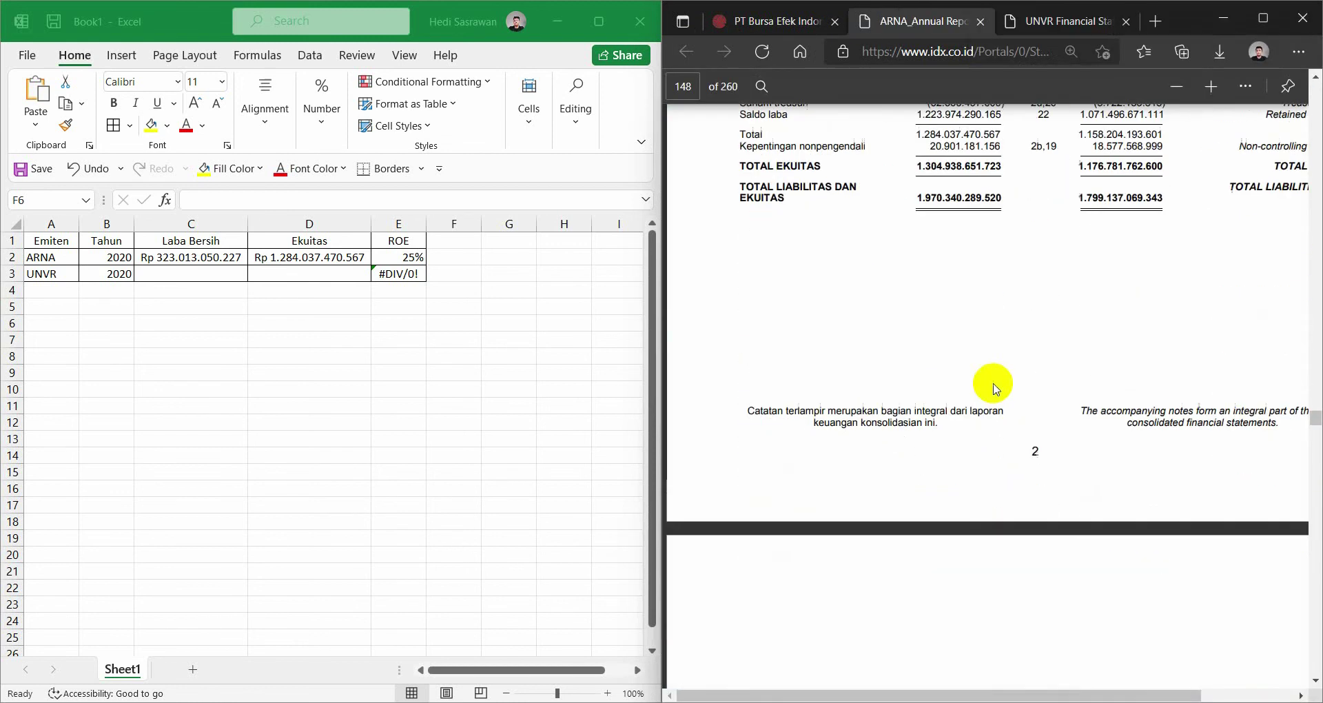
# Look past ARNA's balance sheet, then examine the 2020 LABA line and stated currency unit in UNVR's statement of profit or loss
pyautogui.scroll(-10, 995, 388)
pyautogui.moveTo(791, 467); pyautogui.dragTo(882, 467)
pyautogui.click(1061, 20)
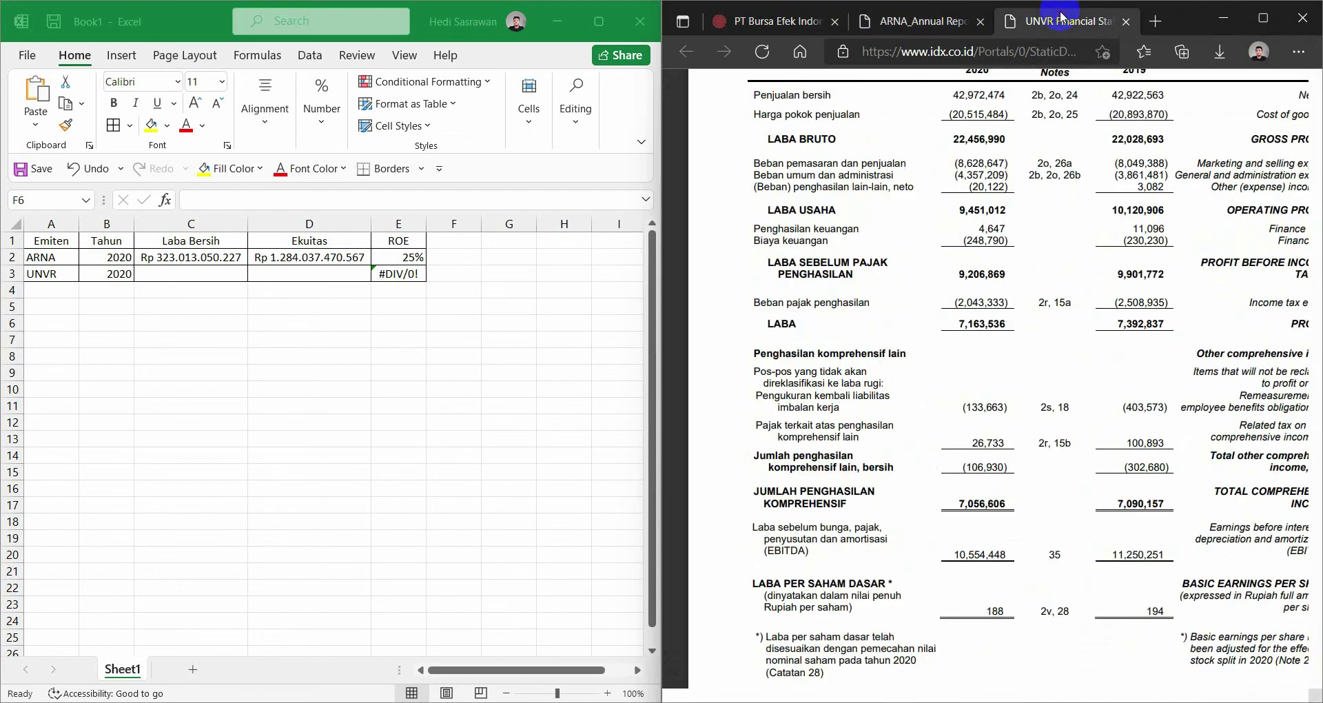
pyautogui.scroll(1, 886, 405)
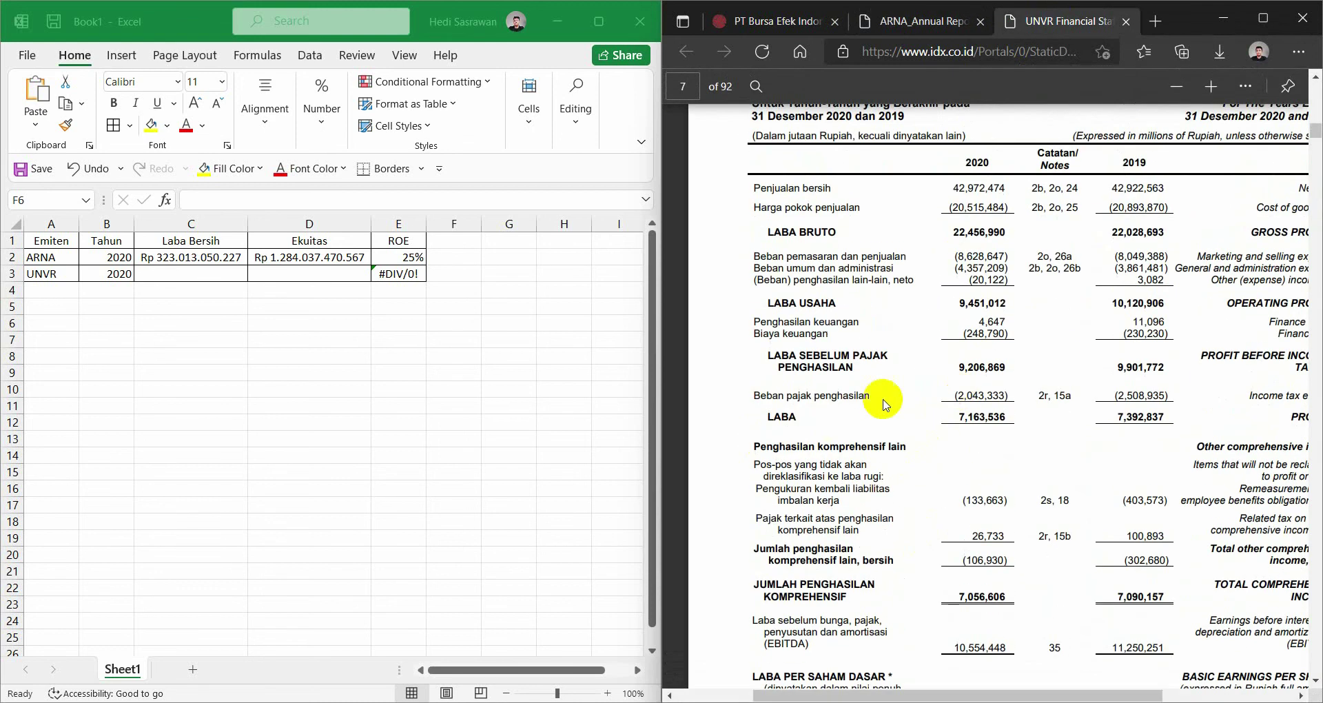
pyautogui.moveTo(773, 418); pyautogui.dragTo(1008, 421)
pyautogui.scroll(2, 992, 434)
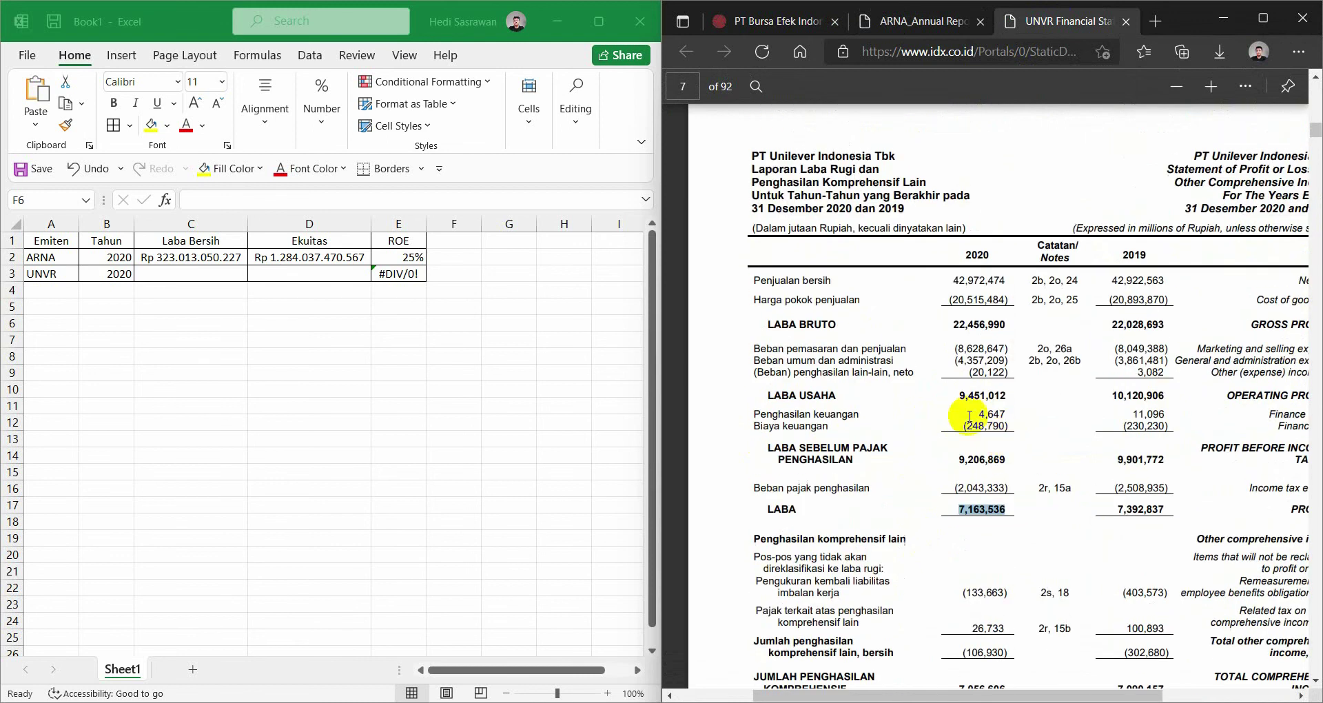
pyautogui.moveTo(754, 227); pyautogui.dragTo(853, 237)
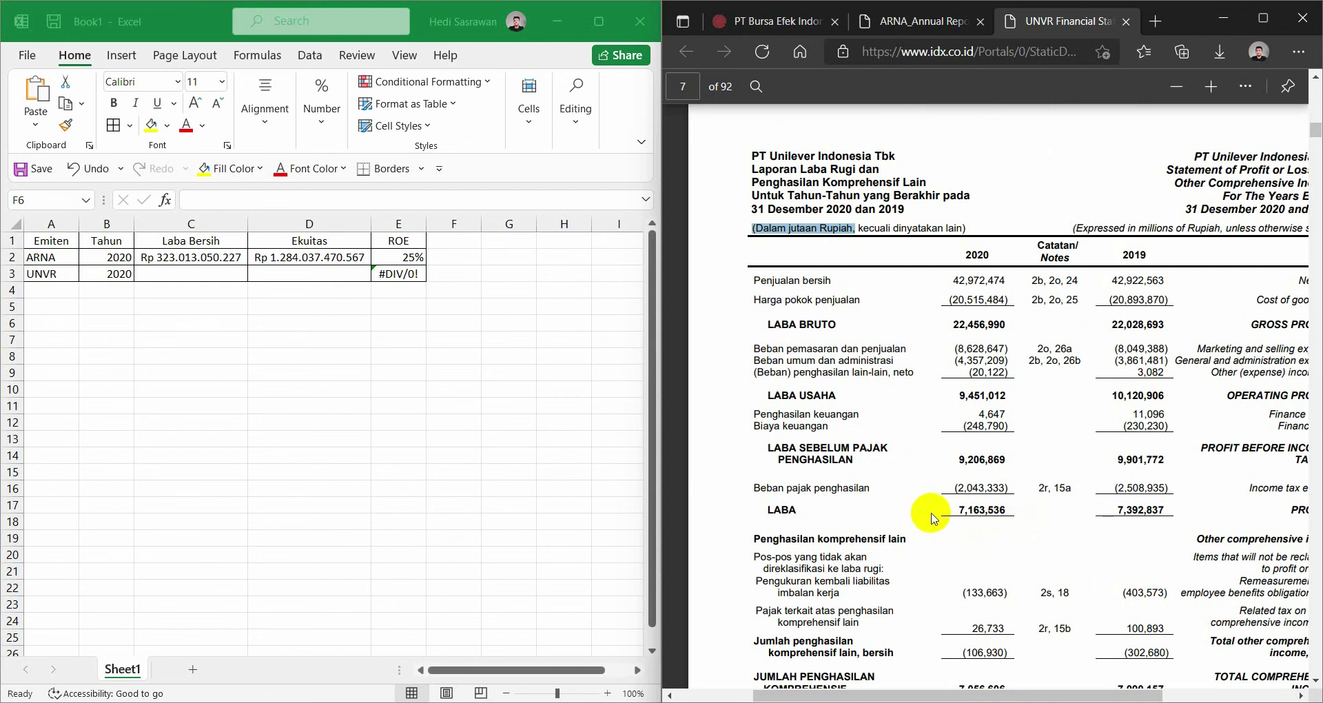
# Enter UNVR's 2020 net profit of 7.163.536.000.000 under Laba Bersih in cell C3 of the Excel workbook
pyautogui.click(213, 275)
pyautogui.write('7.163.536.000.000')
pyautogui.press('Tab')
# Find JUMLAH EKUITAS for 2020 in UNVR's statement of financial position and enter 4.937.368.000.000 in cell D3 of the Excel workbook
pyautogui.click(848, 482)
pyautogui.scroll(8, 847, 490)
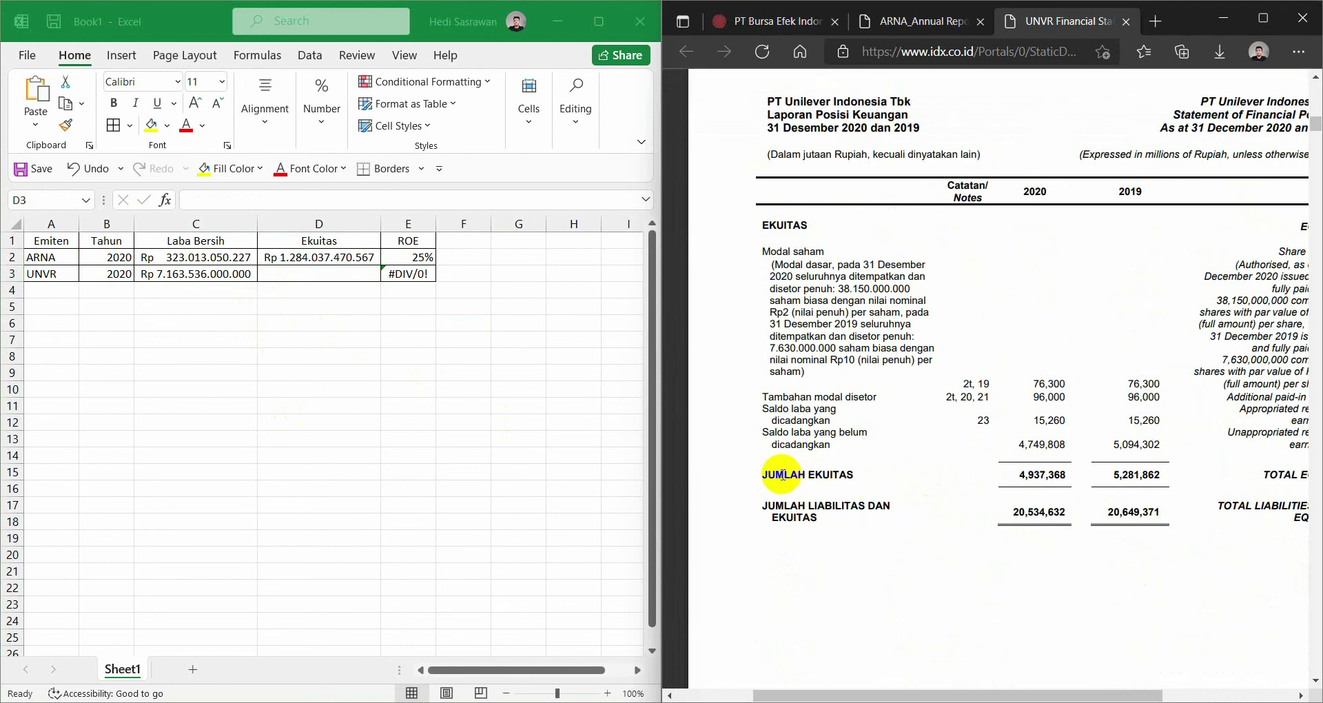
pyautogui.moveTo(777, 474); pyautogui.dragTo(1043, 473)
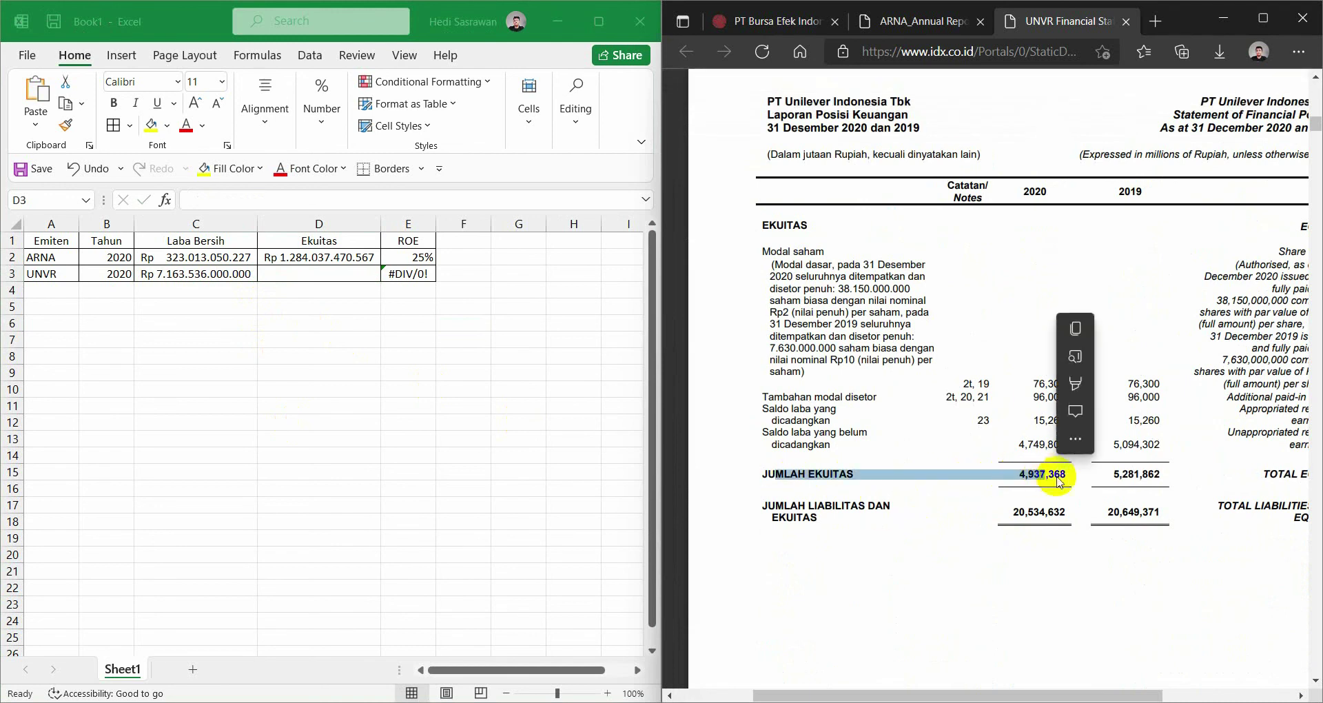
pyautogui.hotkey('alt', 'Tab')
pyautogui.write('4.937.')
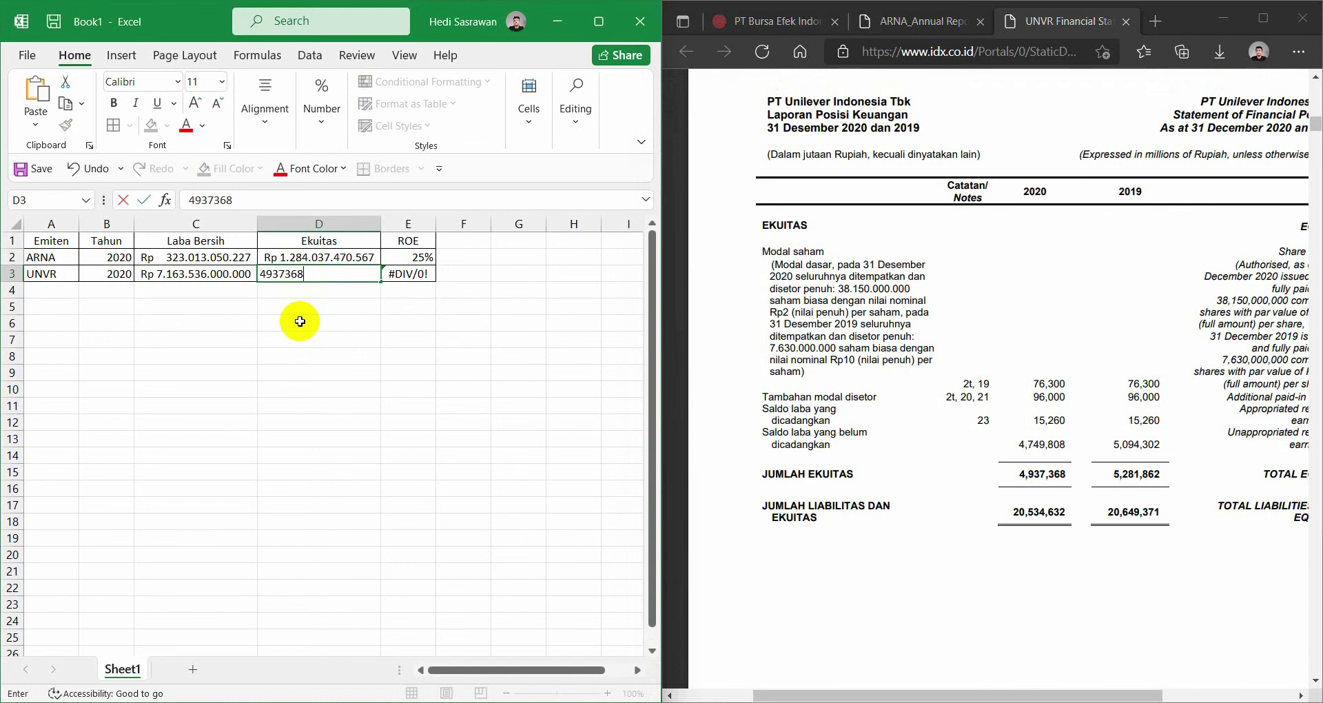
pyautogui.write('368.000.000')
pyautogui.press('Tab')
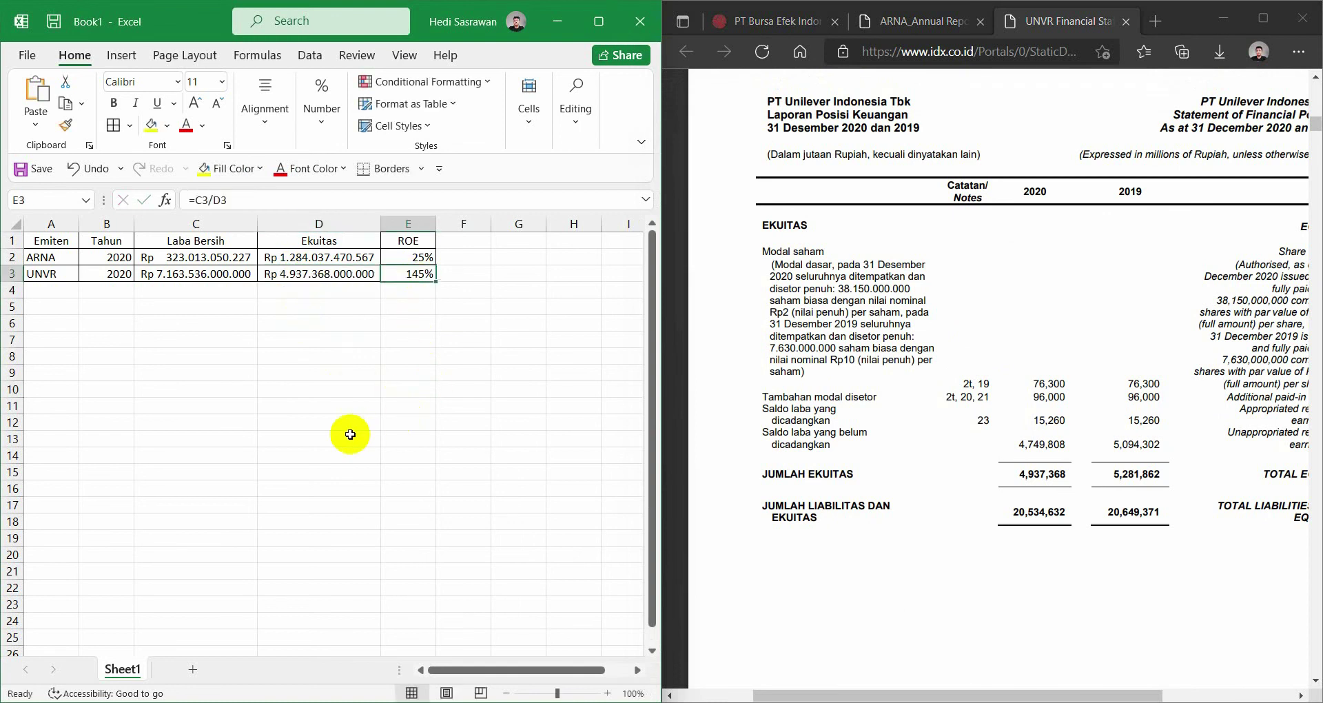
pyautogui.click(306, 442)
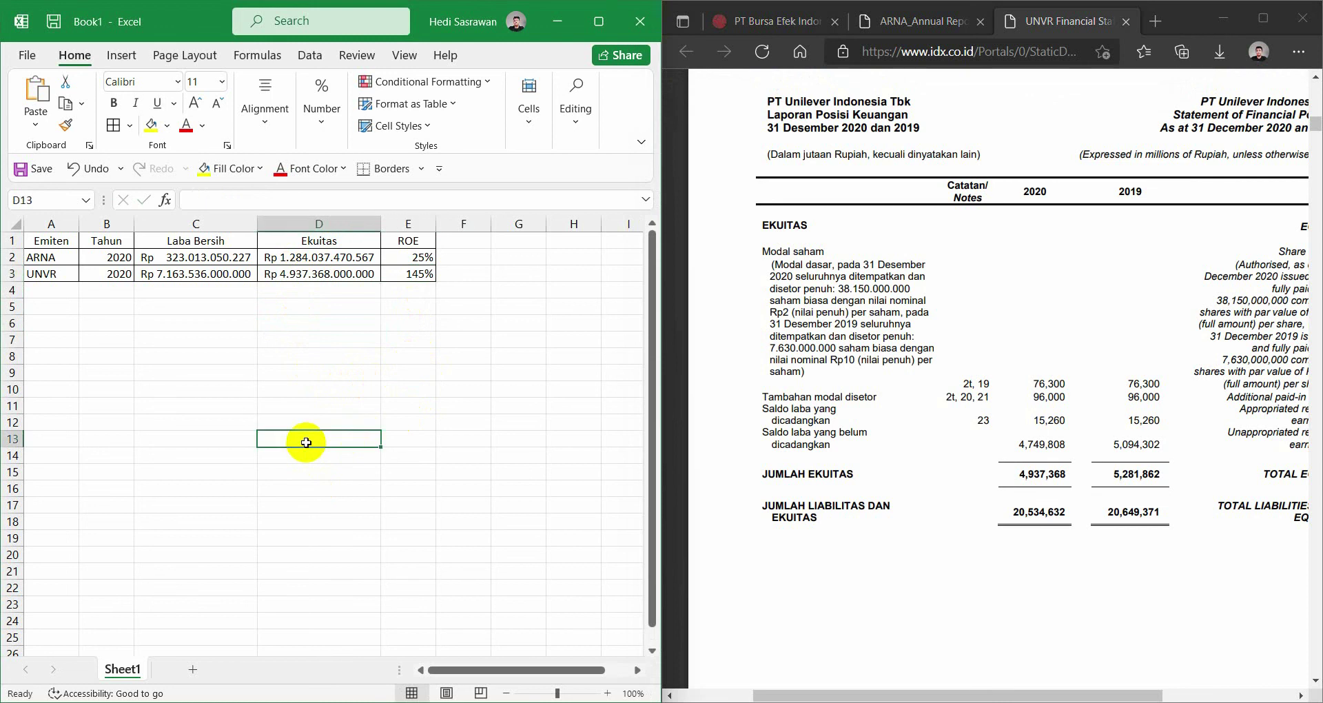